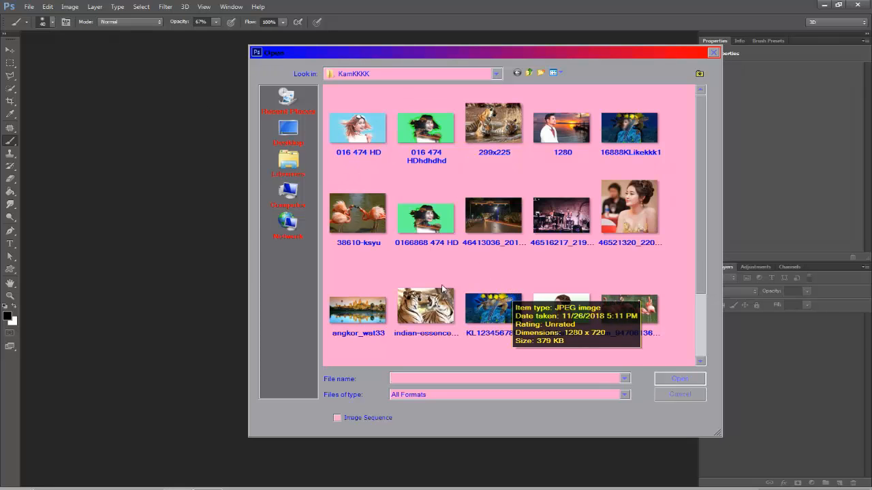
- Open the image 016 474 HD from the KamKKKK folder
{"action": "scroll", "coordinate": [702, 226], "scroll_direction": "down", "scroll_amount": 1}
{"action": "mouse_move", "coordinate": [701, 226]}
{"action": "left_mouse_down"}
{"action": "mouse_move", "coordinate": [702, 283]}
{"action": "mouse_move", "coordinate": [699, 213]}
{"action": "left_mouse_up"}
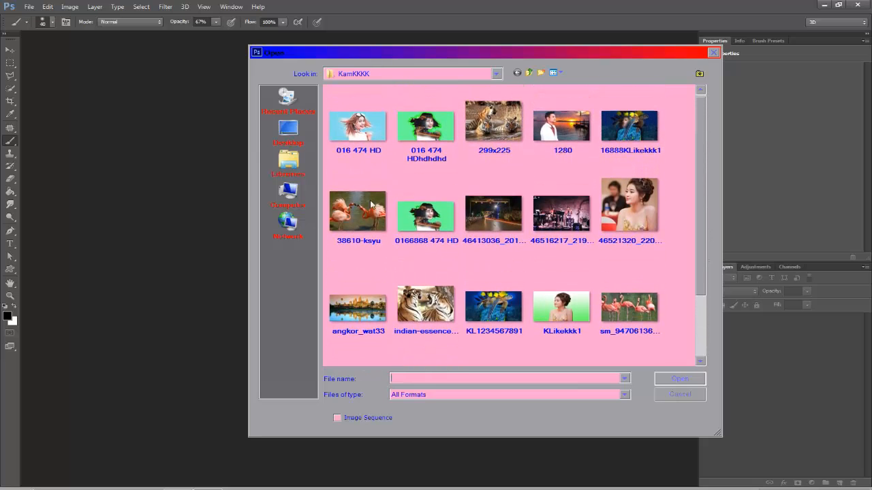
{"action": "left_click", "coordinate": [357, 135]}
{"action": "left_click", "coordinate": [679, 379]}
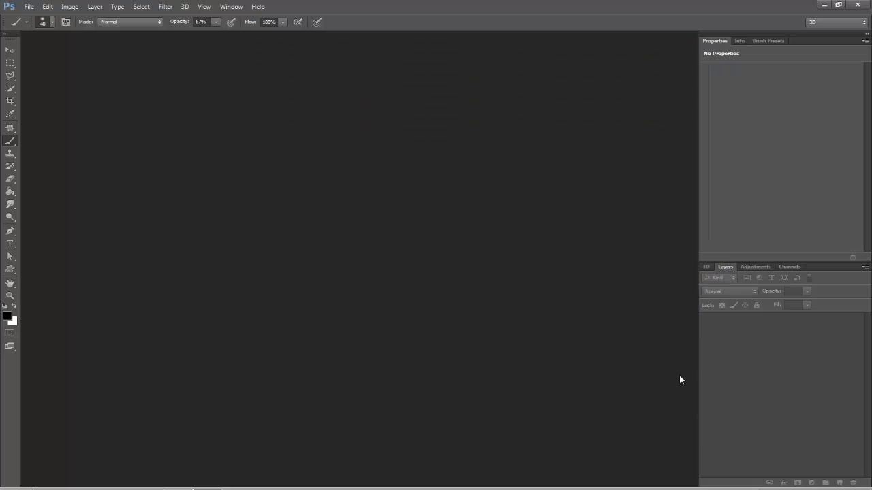
- Select the woman's head, hair and back with the Quick Selection tool, subtracting the background between her chin and shoulder
{"action": "left_click", "coordinate": [10, 89]}
{"action": "mouse_move", "coordinate": [294, 307]}
{"action": "left_mouse_down"}
{"action": "mouse_move", "coordinate": [333, 154]}
{"action": "mouse_move", "coordinate": [354, 145]}
{"action": "mouse_move", "coordinate": [421, 178]}
{"action": "mouse_move", "coordinate": [445, 233]}
{"action": "mouse_move", "coordinate": [356, 250]}
{"action": "left_mouse_up"}
{"action": "mouse_move", "coordinate": [403, 279]}
{"action": "left_mouse_down"}
{"action": "mouse_move", "coordinate": [407, 288]}
{"action": "mouse_move", "coordinate": [338, 308]}
{"action": "mouse_move", "coordinate": [446, 394]}
{"action": "left_mouse_up"}
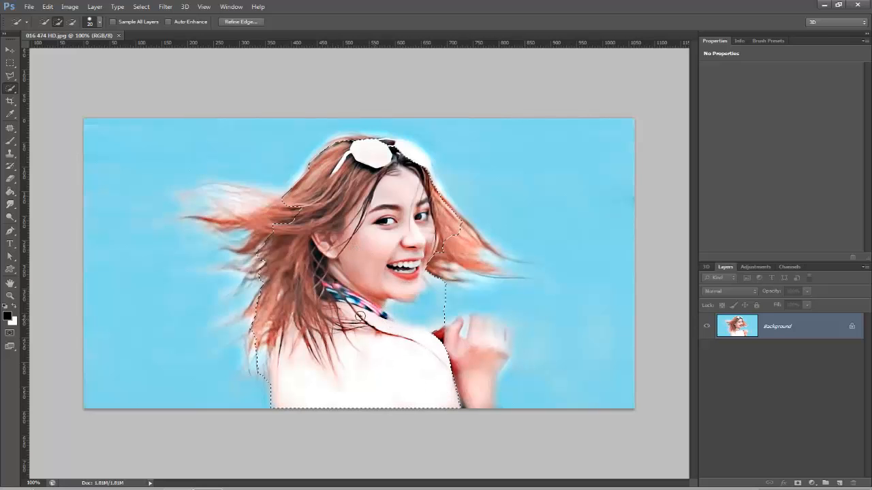
{"action": "key", "text": "alt"}
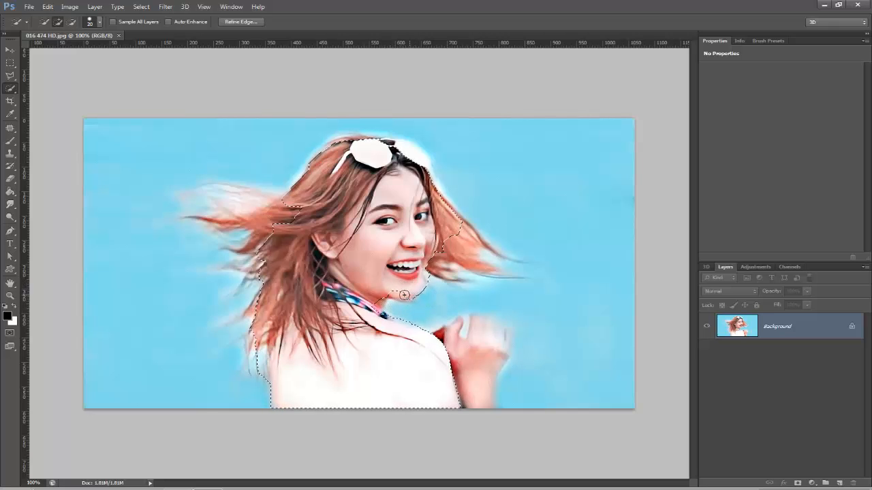
{"action": "key", "text": "alt"}
- Extend the selection over the flying hair on both sides and the raised hand
{"action": "mouse_move", "coordinate": [274, 202]}
{"action": "left_mouse_down"}
{"action": "mouse_move", "coordinate": [218, 195]}
{"action": "mouse_move", "coordinate": [257, 248]}
{"action": "left_mouse_up"}
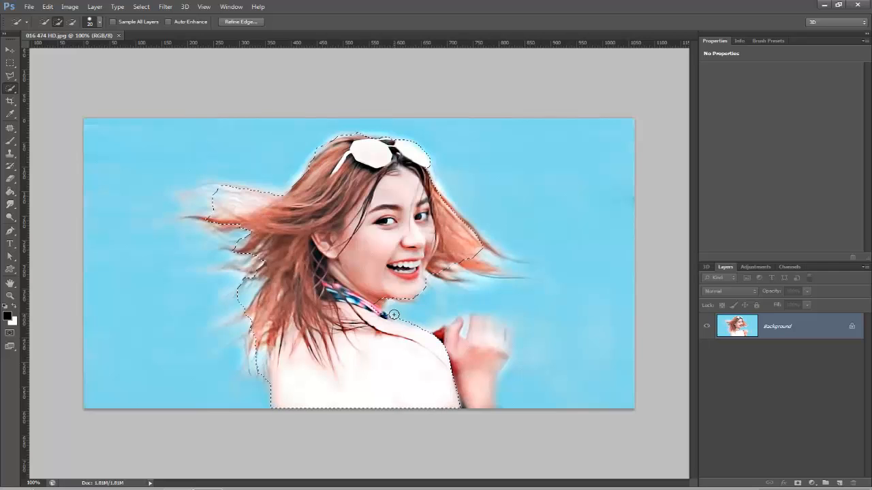
{"action": "key", "text": "alt"}
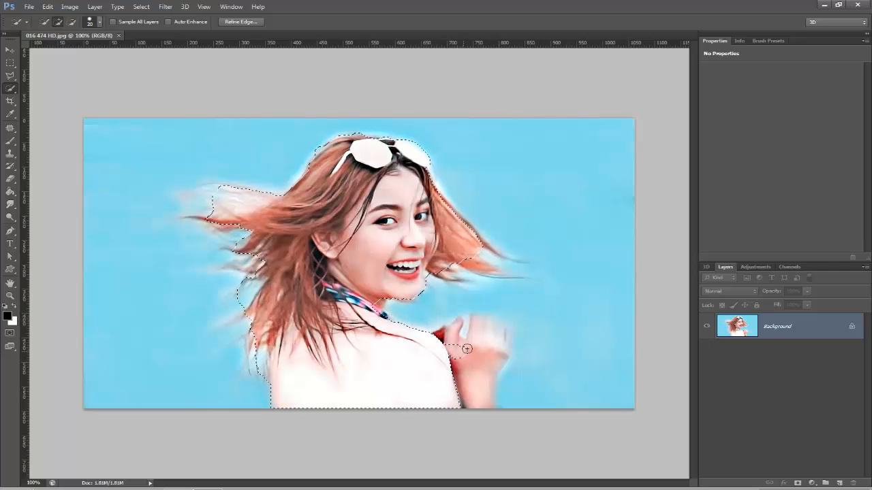
{"action": "mouse_move", "coordinate": [487, 331]}
{"action": "left_mouse_down"}
{"action": "mouse_move", "coordinate": [500, 334]}
{"action": "mouse_move", "coordinate": [497, 362]}
{"action": "mouse_move", "coordinate": [505, 334]}
{"action": "mouse_move", "coordinate": [467, 321]}
{"action": "mouse_move", "coordinate": [477, 320]}
{"action": "left_mouse_up"}
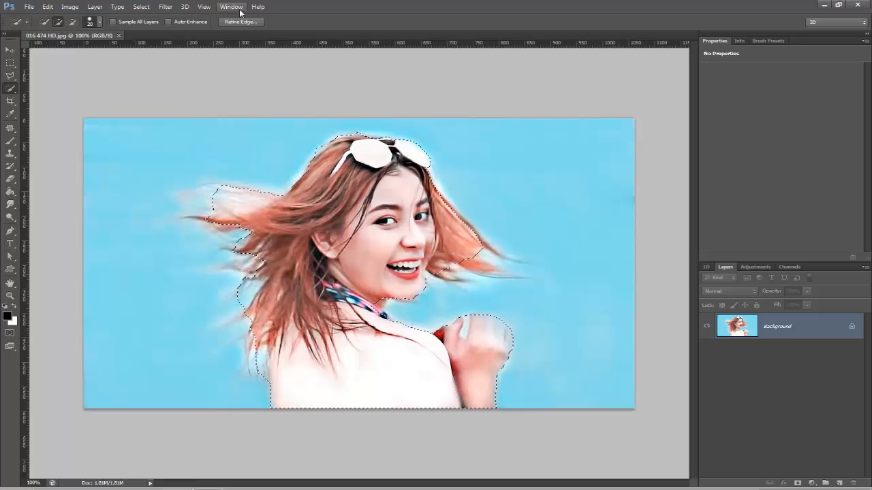
- Start Refine Edge with Smart Radius enabled and brush over the hair edges on the woman's left side of the image
{"action": "left_click", "coordinate": [141, 7]}
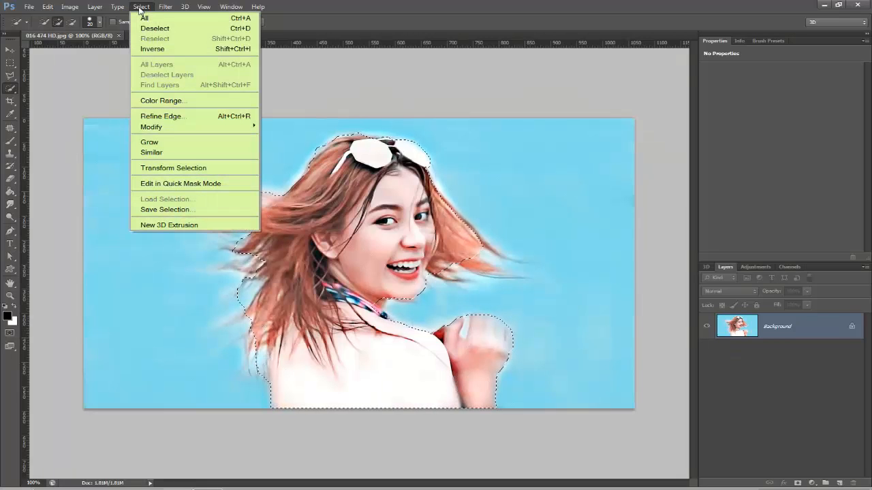
{"action": "left_click", "coordinate": [170, 117]}
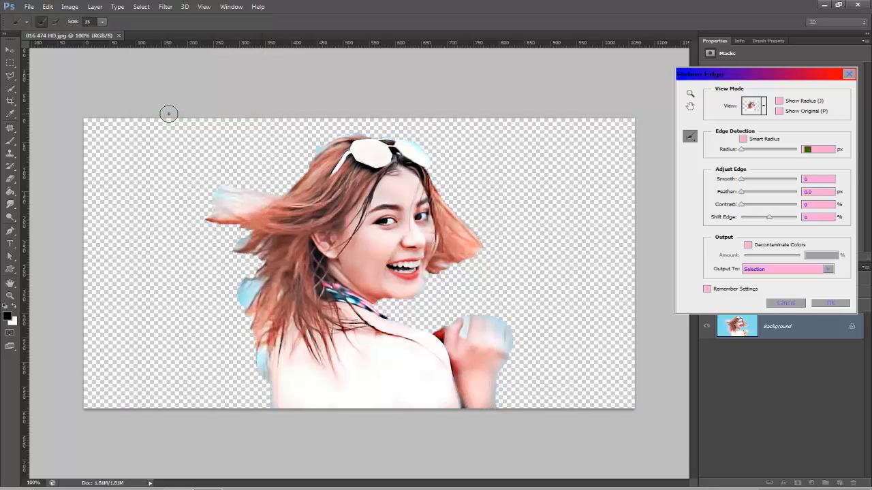
{"action": "left_click", "coordinate": [743, 139]}
{"action": "mouse_move", "coordinate": [243, 188]}
{"action": "left_mouse_down"}
{"action": "mouse_move", "coordinate": [309, 196]}
{"action": "mouse_move", "coordinate": [205, 189]}
{"action": "mouse_move", "coordinate": [254, 192]}
{"action": "mouse_move", "coordinate": [181, 213]}
{"action": "mouse_move", "coordinate": [223, 216]}
{"action": "mouse_move", "coordinate": [246, 229]}
{"action": "mouse_move", "coordinate": [184, 216]}
{"action": "left_mouse_up"}
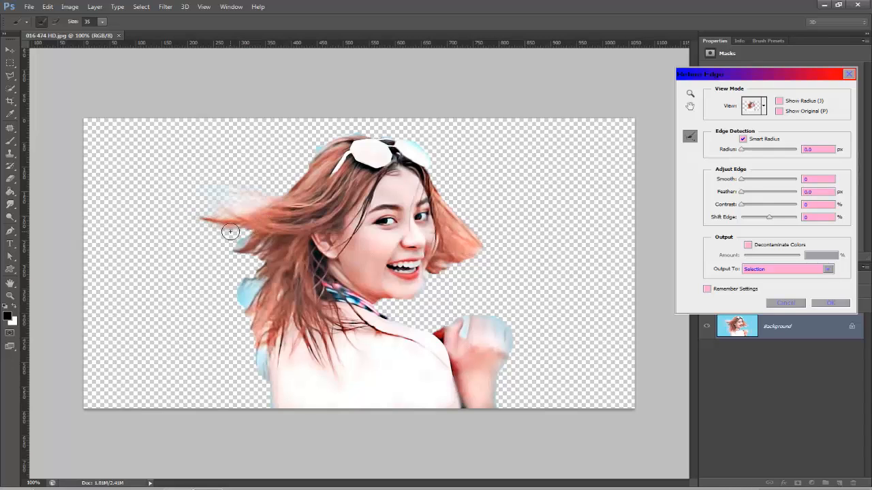
{"action": "mouse_move", "coordinate": [251, 231]}
{"action": "left_mouse_down"}
{"action": "mouse_move", "coordinate": [191, 269]}
{"action": "mouse_move", "coordinate": [263, 261]}
{"action": "mouse_move", "coordinate": [189, 275]}
{"action": "mouse_move", "coordinate": [229, 276]}
{"action": "mouse_move", "coordinate": [237, 304]}
{"action": "mouse_move", "coordinate": [259, 276]}
{"action": "left_mouse_up"}
{"action": "mouse_move", "coordinate": [262, 285]}
{"action": "left_mouse_down"}
{"action": "mouse_move", "coordinate": [234, 353]}
{"action": "mouse_move", "coordinate": [242, 302]}
{"action": "mouse_move", "coordinate": [264, 298]}
{"action": "mouse_move", "coordinate": [201, 326]}
{"action": "mouse_move", "coordinate": [208, 333]}
{"action": "mouse_move", "coordinate": [256, 328]}
{"action": "mouse_move", "coordinate": [242, 362]}
{"action": "mouse_move", "coordinate": [259, 367]}
{"action": "mouse_move", "coordinate": [269, 333]}
{"action": "mouse_move", "coordinate": [264, 385]}
{"action": "left_mouse_up"}
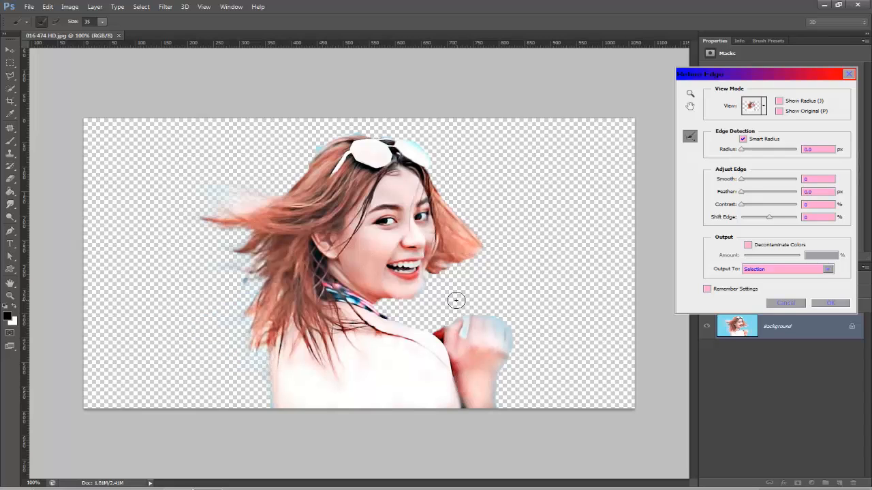
- Refine the hair edge beside the face, the top of the head and the lower back edge with the refine brush
{"action": "mouse_move", "coordinate": [454, 270]}
{"action": "left_mouse_down"}
{"action": "mouse_move", "coordinate": [476, 243]}
{"action": "mouse_move", "coordinate": [502, 246]}
{"action": "mouse_move", "coordinate": [485, 259]}
{"action": "mouse_move", "coordinate": [454, 262]}
{"action": "mouse_move", "coordinate": [528, 273]}
{"action": "mouse_move", "coordinate": [509, 279]}
{"action": "mouse_move", "coordinate": [496, 249]}
{"action": "left_mouse_up"}
{"action": "mouse_move", "coordinate": [447, 220]}
{"action": "left_mouse_down"}
{"action": "mouse_move", "coordinate": [422, 166]}
{"action": "mouse_move", "coordinate": [448, 204]}
{"action": "mouse_move", "coordinate": [529, 261]}
{"action": "left_mouse_up"}
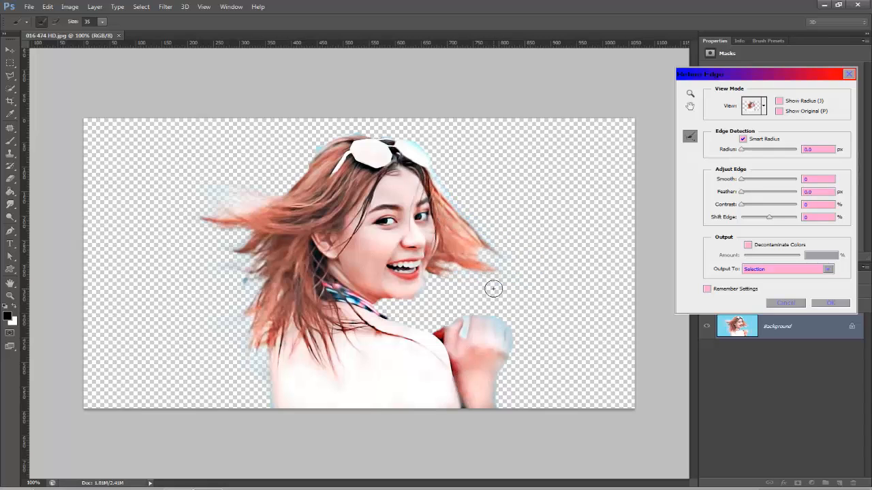
{"action": "mouse_move", "coordinate": [371, 131]}
{"action": "left_mouse_down"}
{"action": "mouse_move", "coordinate": [351, 131]}
{"action": "mouse_move", "coordinate": [299, 167]}
{"action": "left_mouse_up"}
{"action": "left_click_drag", "start_coordinate": [263, 397], "coordinate": [253, 355]}
- Set the edge contrast to 36% and output the refined selection to a new layer
{"action": "mouse_move", "coordinate": [742, 208]}
{"action": "left_mouse_down"}
{"action": "mouse_move", "coordinate": [770, 209]}
{"action": "mouse_move", "coordinate": [731, 211]}
{"action": "mouse_move", "coordinate": [784, 212]}
{"action": "mouse_move", "coordinate": [754, 213]}
{"action": "left_mouse_up"}
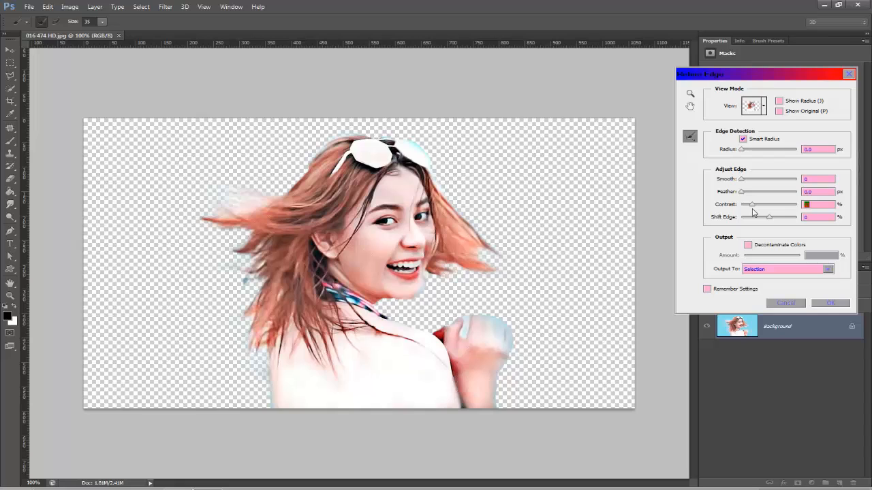
{"action": "left_click_drag", "start_coordinate": [758, 211], "coordinate": [762, 207]}
{"action": "left_click", "coordinate": [828, 269]}
{"action": "left_click", "coordinate": [780, 300]}
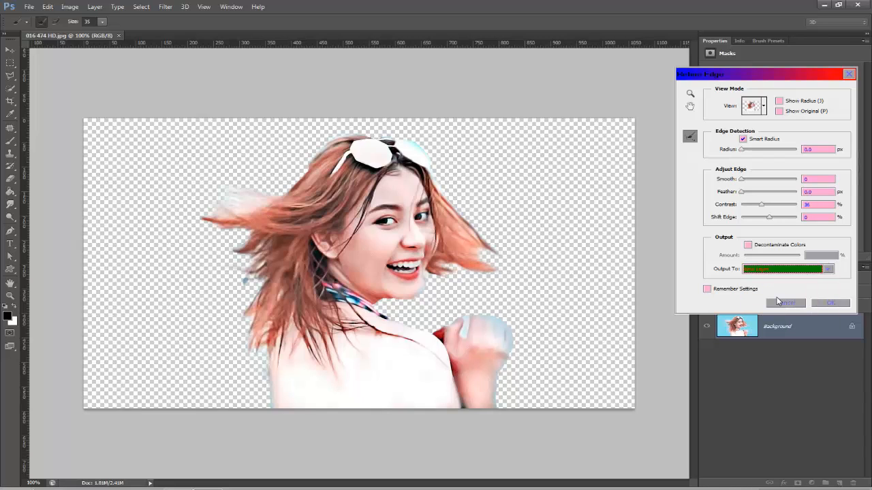
{"action": "left_click", "coordinate": [830, 303]}
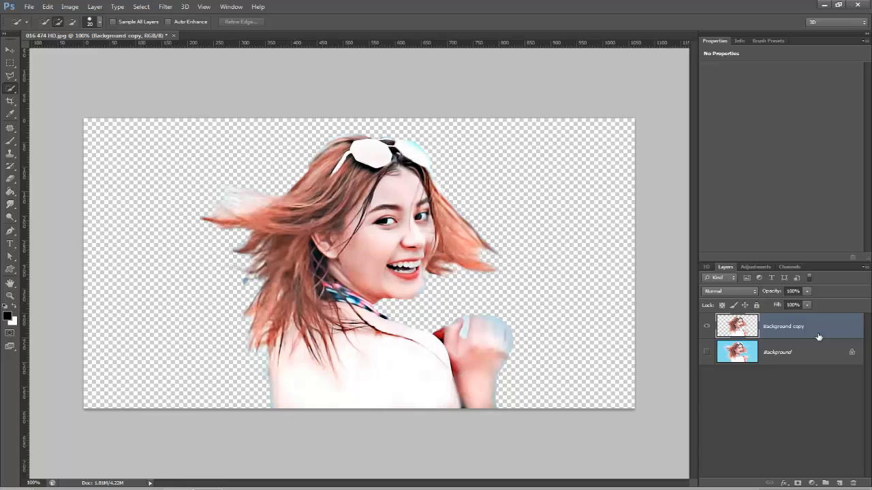
- Add a white Solid Color fill layer and place the woman's cutout layer above it
{"action": "left_click", "coordinate": [812, 483]}
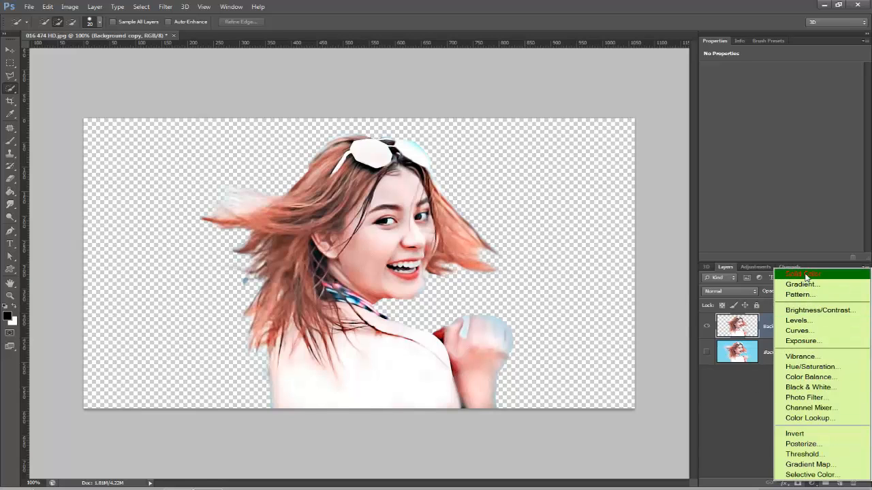
{"action": "left_click", "coordinate": [806, 275]}
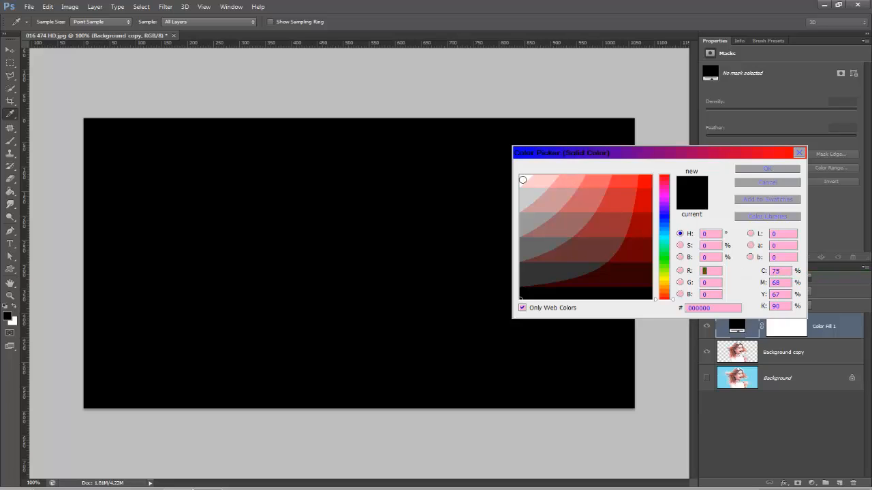
{"action": "left_click", "coordinate": [523, 179]}
{"action": "left_click", "coordinate": [770, 169]}
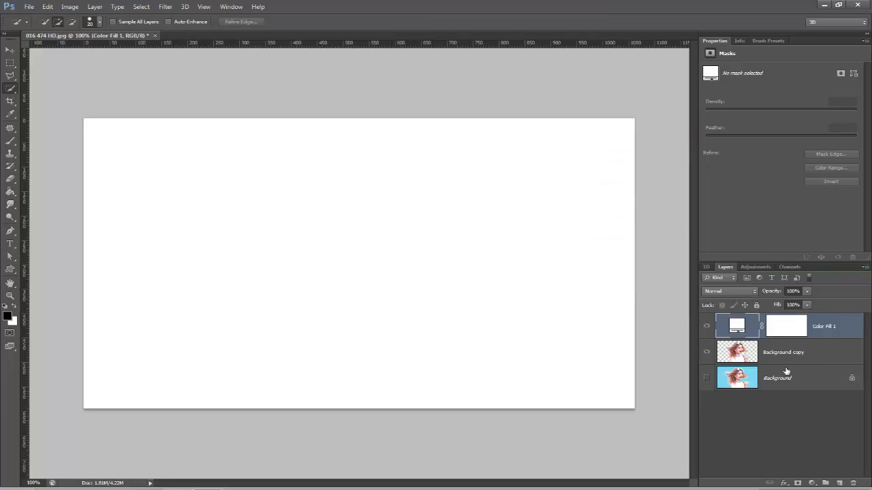
{"action": "left_click_drag", "start_coordinate": [775, 362], "coordinate": [770, 328]}
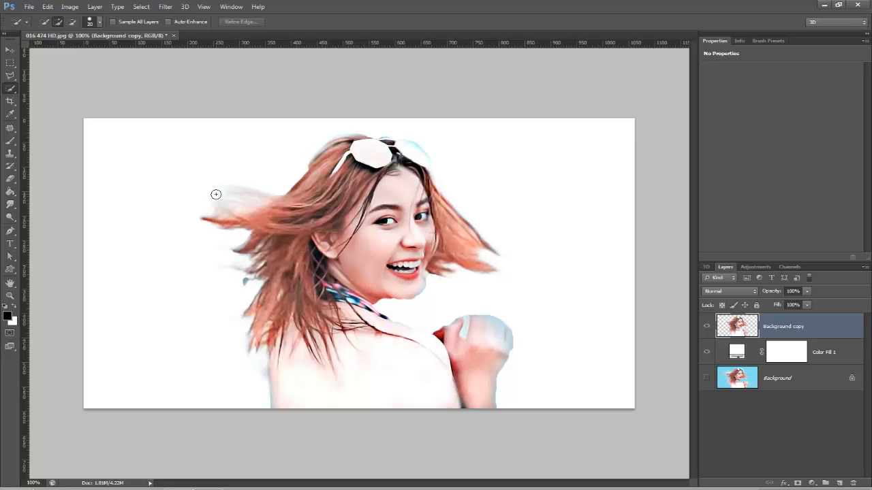
- Open the night street photo whose file name starts with 46413036
{"action": "left_click", "coordinate": [29, 7]}
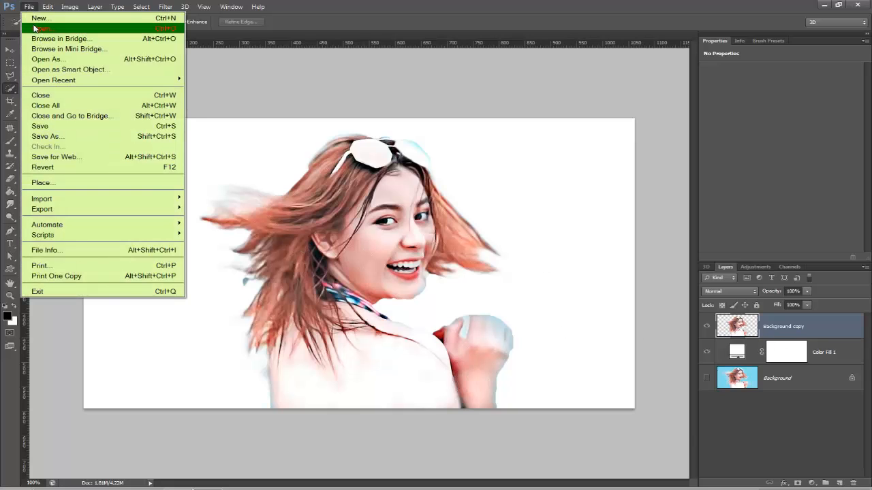
{"action": "left_click", "coordinate": [37, 28]}
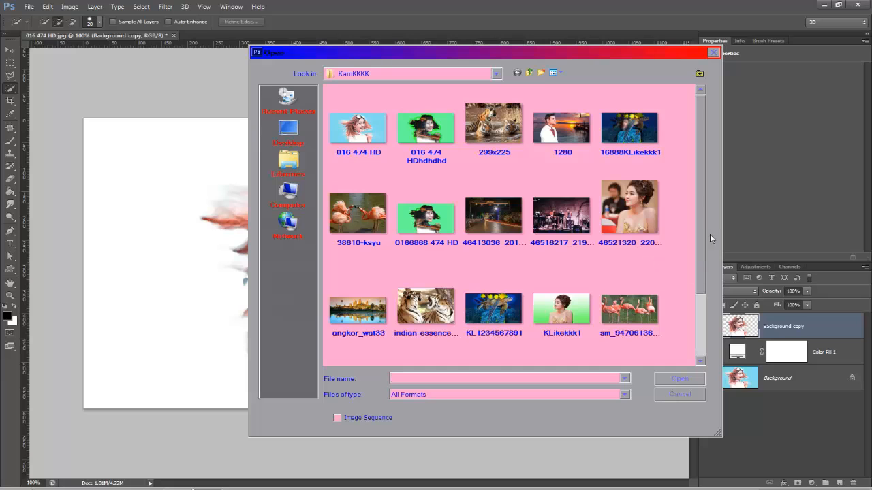
{"action": "left_click_drag", "start_coordinate": [702, 195], "coordinate": [711, 215]}
{"action": "left_click", "coordinate": [496, 179]}
{"action": "left_click", "coordinate": [675, 381]}
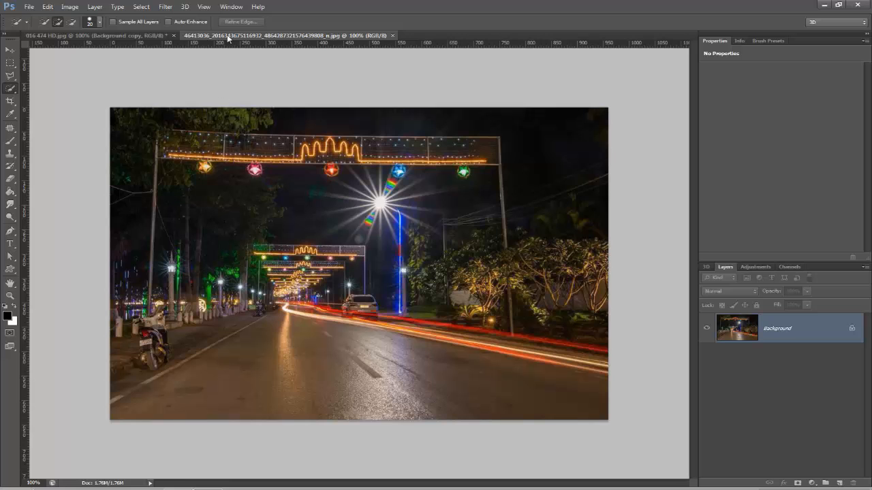
- Copy the street photo into the portrait document, close its own window, and position the new layer over the canvas
{"action": "left_click_drag", "start_coordinate": [273, 35], "coordinate": [265, 143]}
{"action": "left_click_drag", "start_coordinate": [464, 147], "coordinate": [359, 150]}
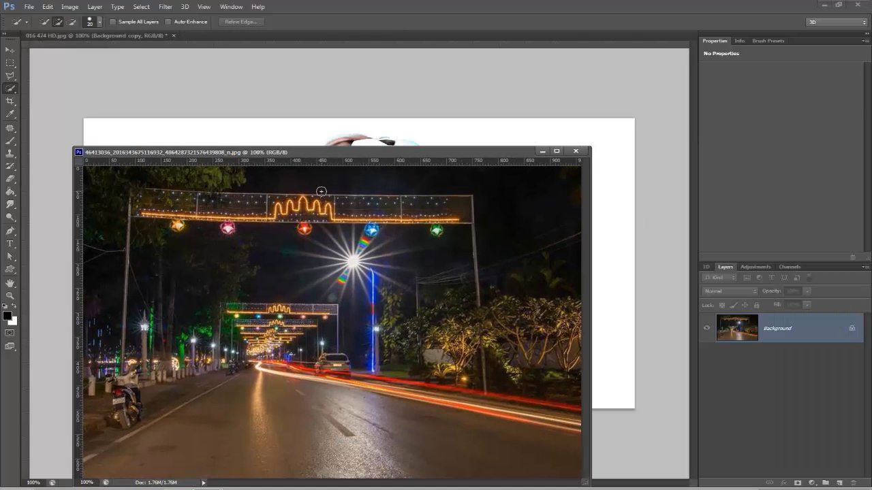
{"action": "left_click", "coordinate": [10, 50]}
{"action": "left_click_drag", "start_coordinate": [335, 304], "coordinate": [341, 133]}
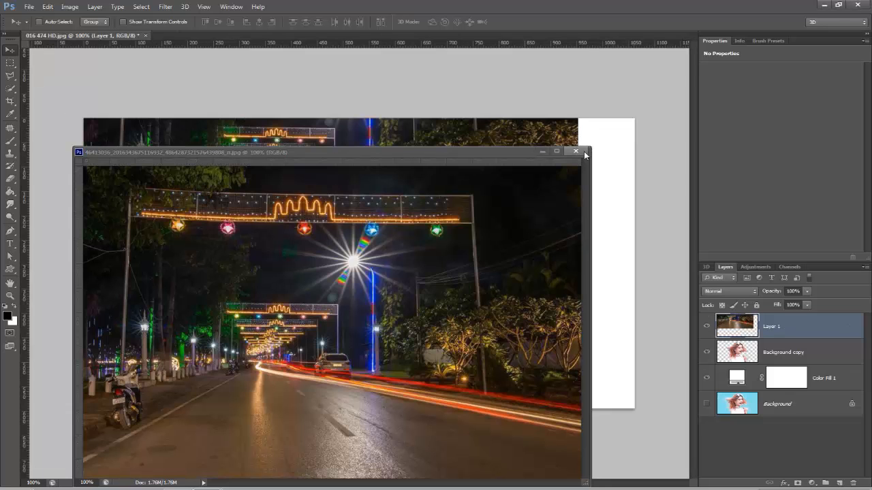
{"action": "left_click", "coordinate": [575, 152]}
{"action": "left_click_drag", "start_coordinate": [434, 217], "coordinate": [472, 335]}
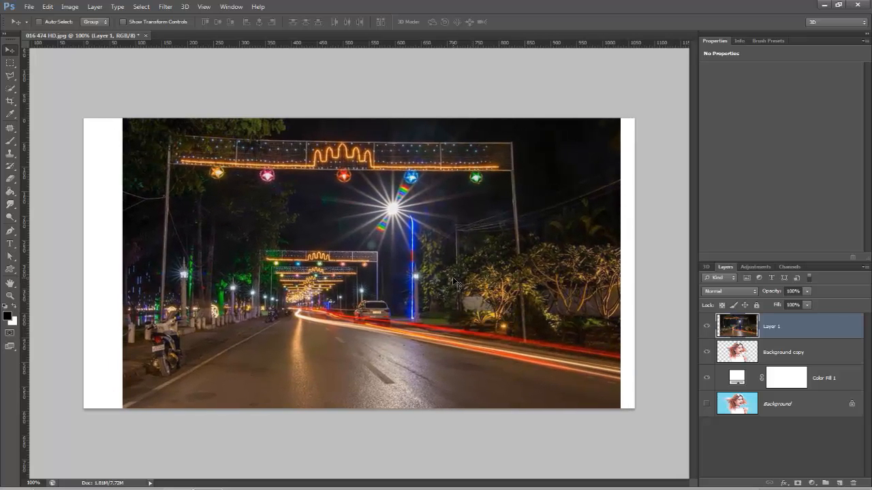
- Free Transform the street photo layer to 109.48% width and 89.06% height so it spans nearly the whole canvas
{"action": "left_click", "coordinate": [51, 7]}
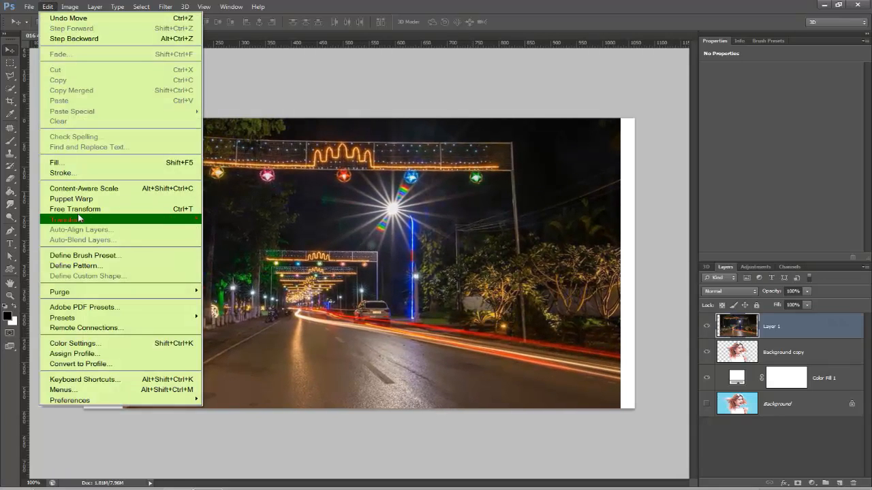
{"action": "left_click", "coordinate": [103, 210]}
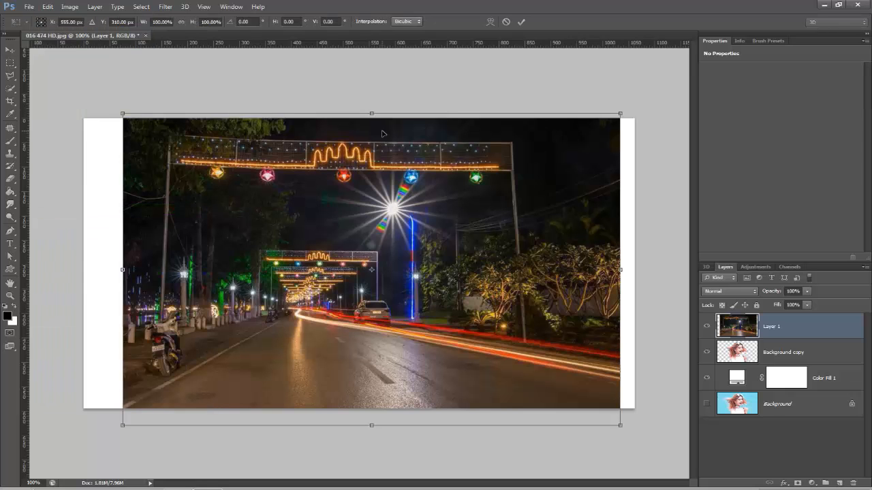
{"action": "left_click_drag", "start_coordinate": [123, 113], "coordinate": [84, 130]}
{"action": "left_click_drag", "start_coordinate": [618, 426], "coordinate": [628, 408]}
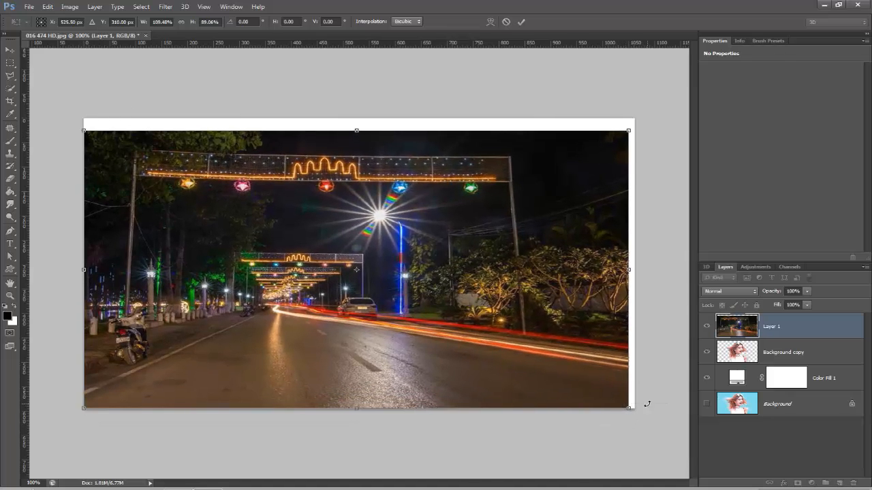
- Fade Layer 1 to 59% opacity, shift the photo down and stretch it to 94.84% height, then commit and restore 100% opacity
{"action": "left_click", "coordinate": [807, 292]}
{"action": "left_click", "coordinate": [787, 302]}
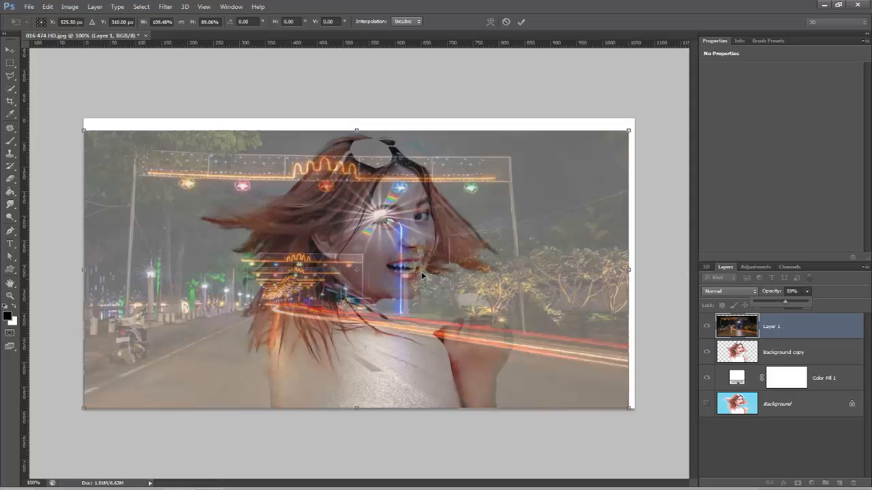
{"action": "left_click_drag", "start_coordinate": [354, 129], "coordinate": [354, 124]}
{"action": "left_click_drag", "start_coordinate": [364, 193], "coordinate": [364, 218]}
{"action": "key", "text": "Down"}
{"action": "key", "text": "Down"}
{"action": "key", "text": "Down"}
{"action": "key", "text": "Down"}
{"action": "key", "text": "Down"}
{"action": "key", "text": "Down"}
{"action": "key", "text": "Down"}
{"action": "left_click_drag", "start_coordinate": [356, 146], "coordinate": [357, 135]}
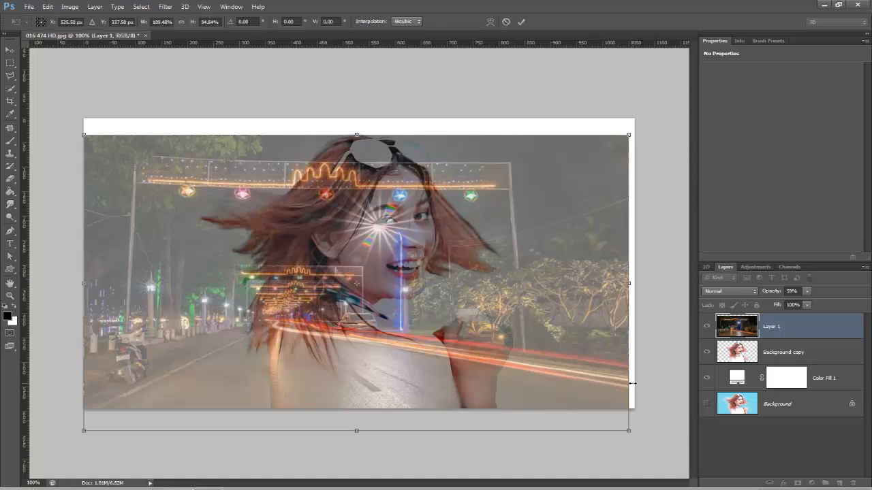
{"action": "key", "text": "Return"}
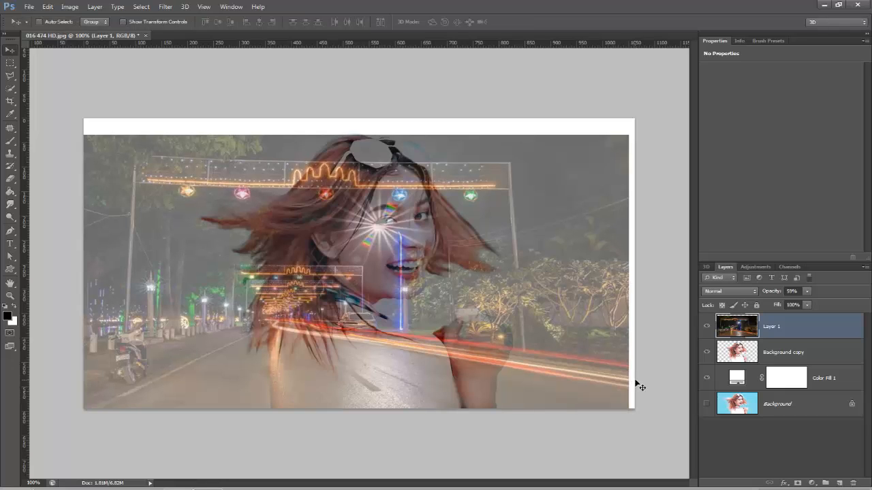
{"action": "left_click", "coordinate": [807, 291]}
{"action": "left_click_drag", "start_coordinate": [807, 300], "coordinate": [849, 300]}
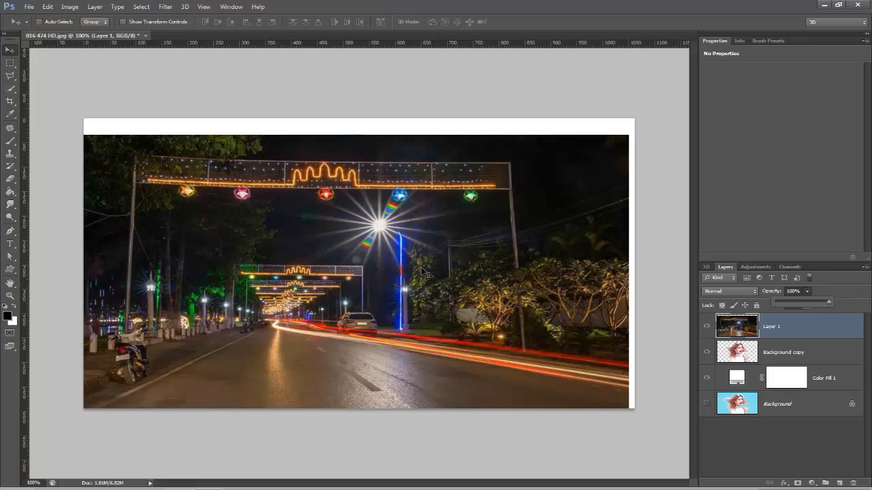
- Load the outline of the Background copy cutout as a selection and make Layer 1 the active layer
{"action": "left_click", "coordinate": [745, 355]}
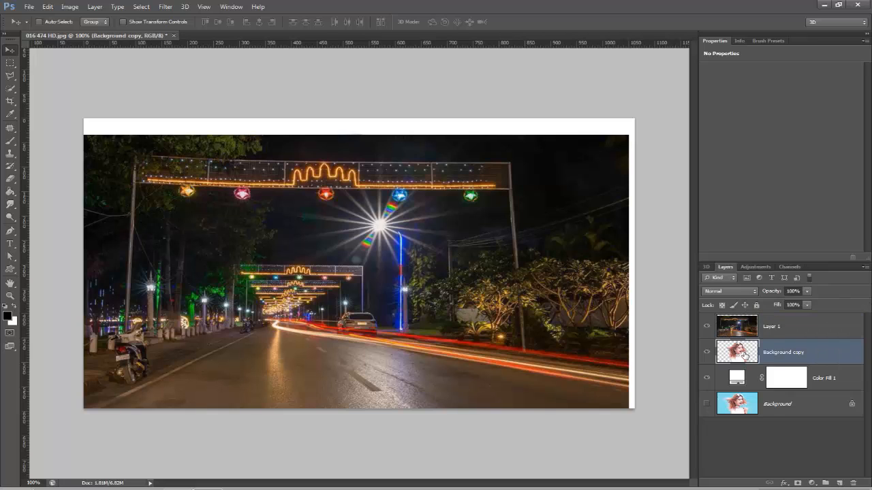
{"action": "left_click", "coordinate": [739, 356], "text": "ctrl"}
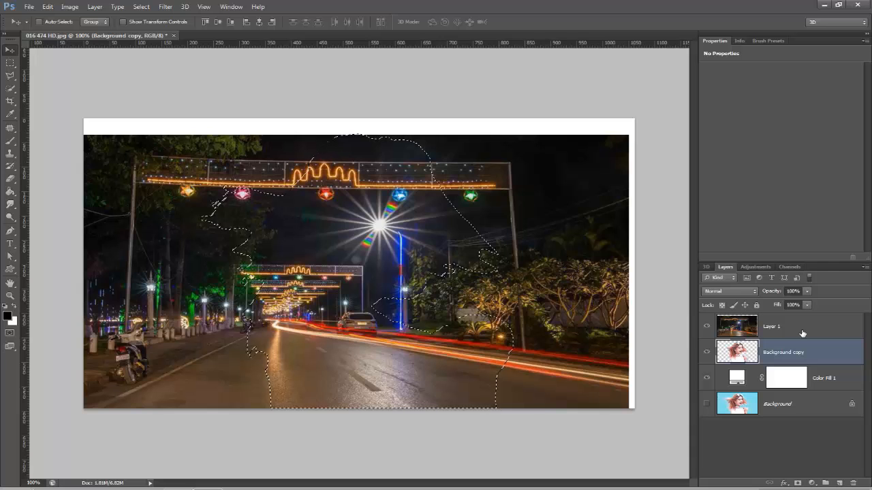
{"action": "left_click", "coordinate": [755, 329]}
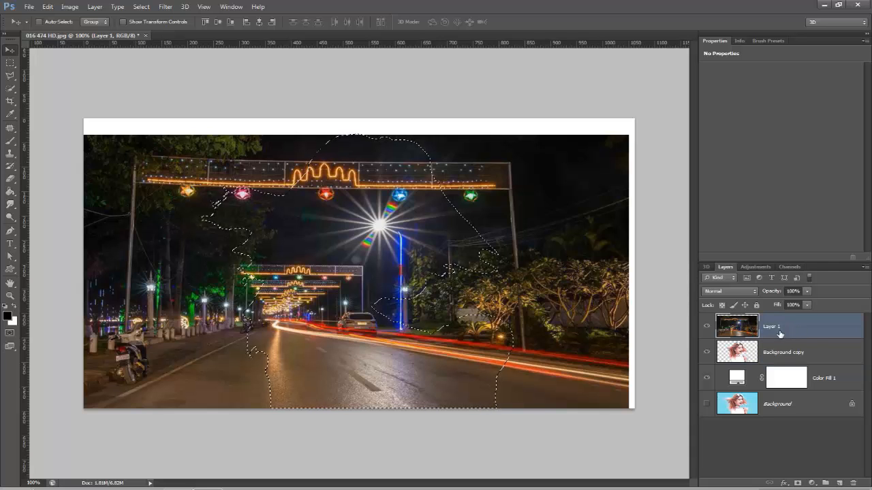
- Mask Layer 1 with the loaded portrait selection and place a duplicate of Background copy above it
{"action": "left_click", "coordinate": [797, 483]}
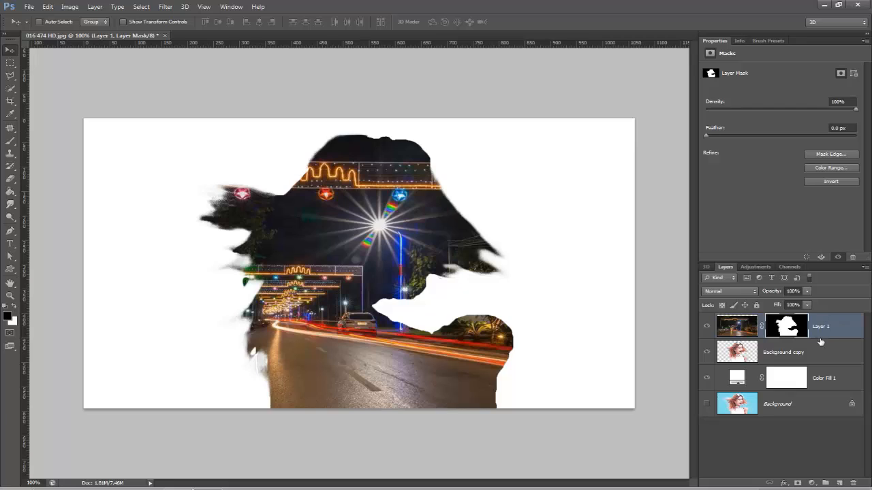
{"action": "left_click", "coordinate": [767, 353]}
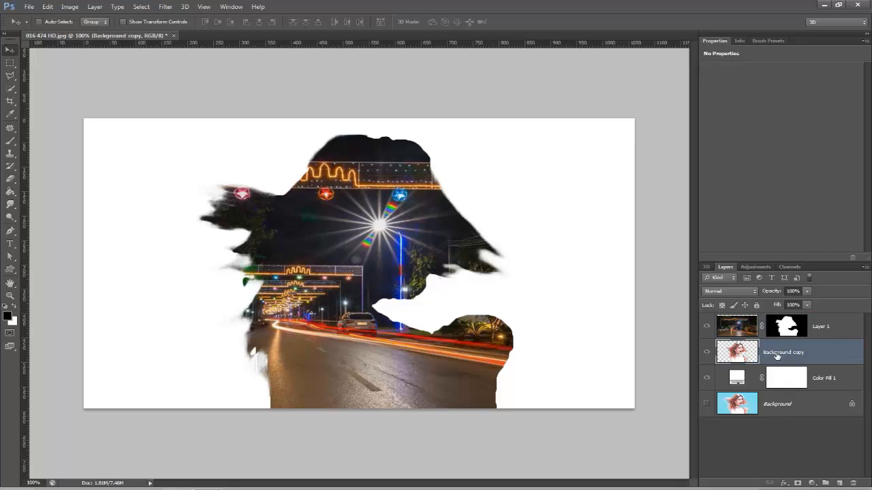
{"action": "left_click_drag", "start_coordinate": [776, 355], "coordinate": [766, 324]}
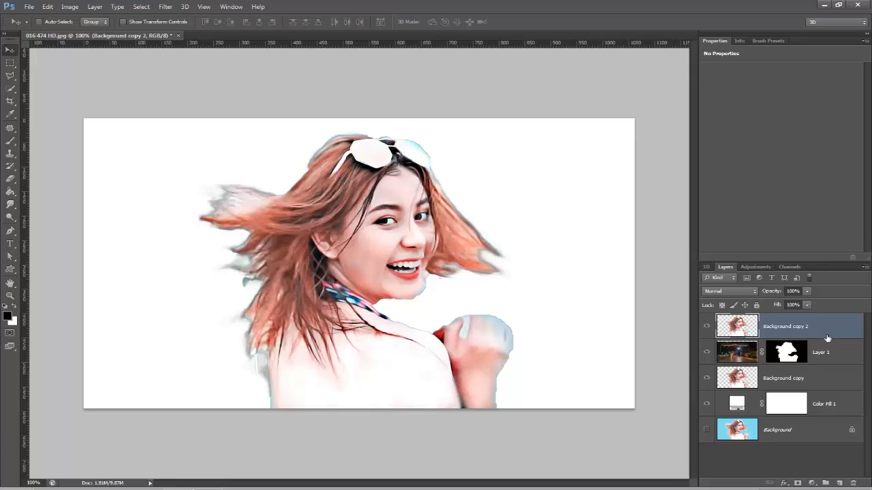
- Set the Background copy 2 layer to Lighten blending at 60% opacity
{"action": "left_click", "coordinate": [732, 293]}
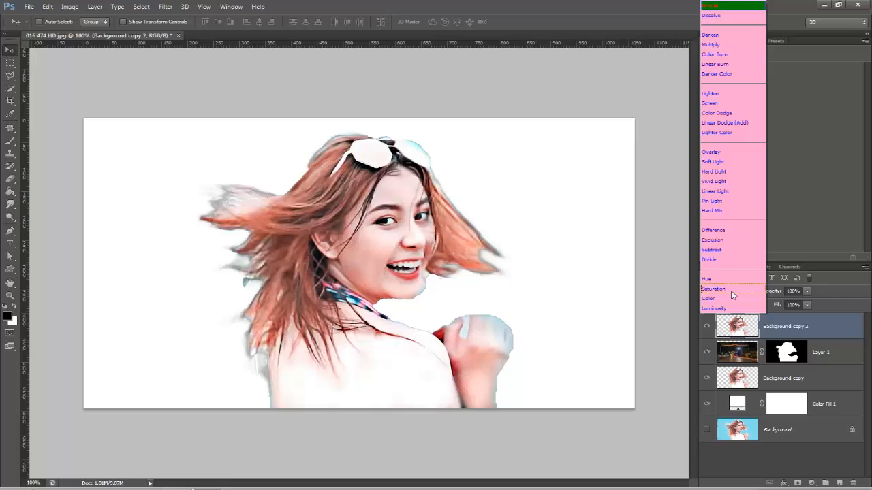
{"action": "left_click", "coordinate": [722, 94]}
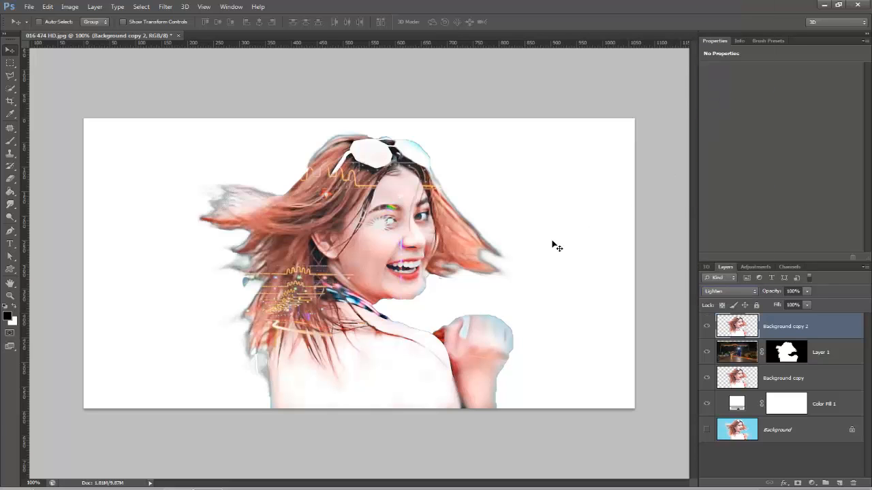
{"action": "left_click", "coordinate": [805, 293]}
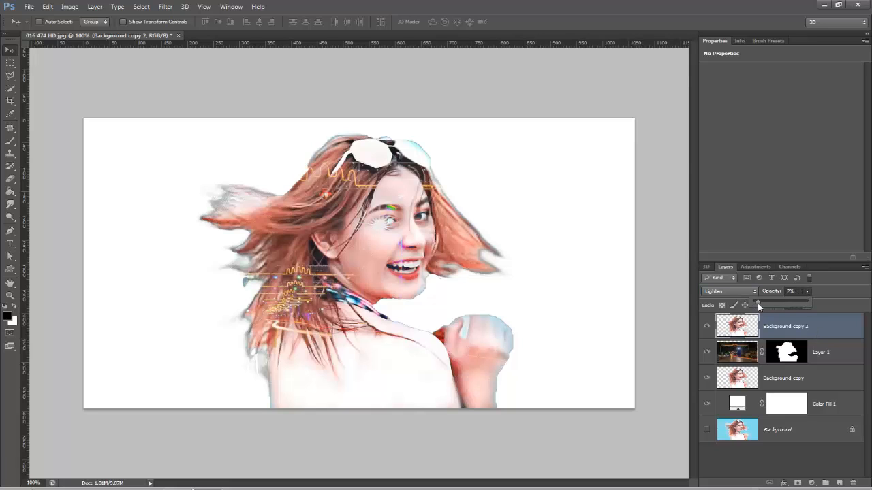
{"action": "left_click_drag", "start_coordinate": [758, 303], "coordinate": [787, 308]}
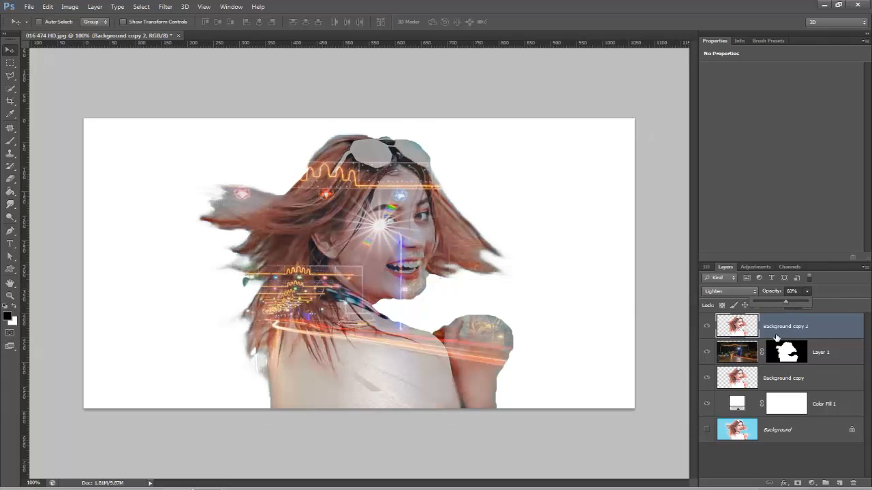
- Add a layer mask to Background copy 2 and paint it black over the hair and shoulder with a 60 px brush at 85% opacity
{"action": "left_click", "coordinate": [798, 332]}
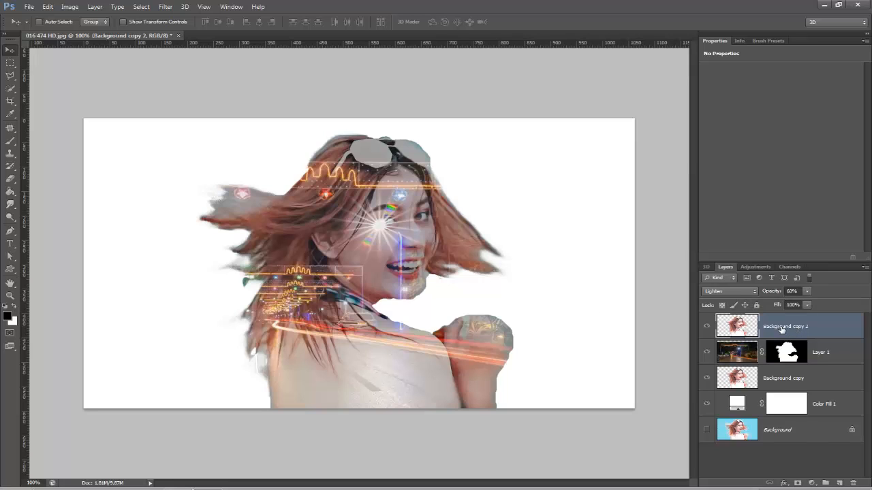
{"action": "left_click", "coordinate": [797, 484]}
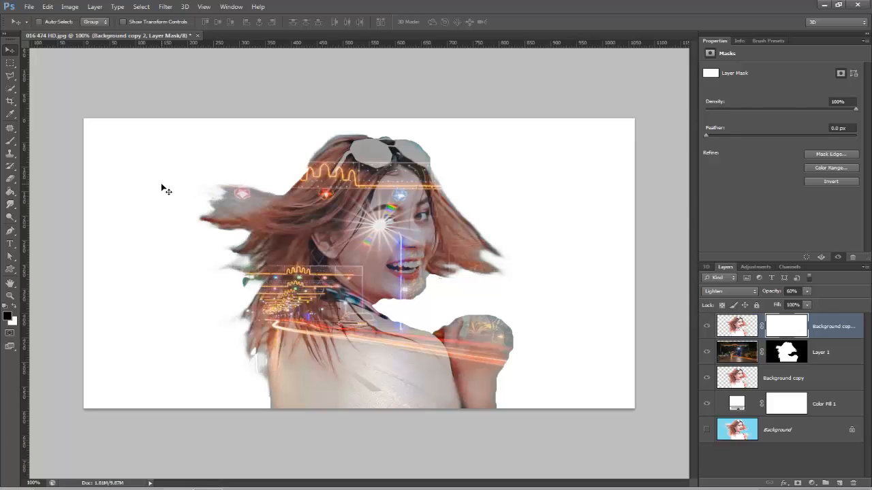
{"action": "left_click", "coordinate": [10, 142]}
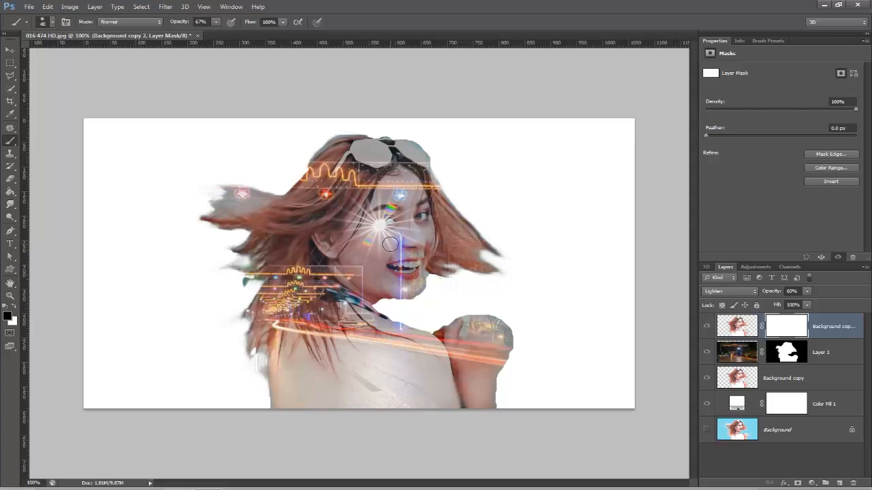
{"action": "key", "text": "bracketright"}
{"action": "key", "text": "bracketright"}
{"action": "left_click", "coordinate": [325, 273]}
{"action": "left_click", "coordinate": [216, 22]}
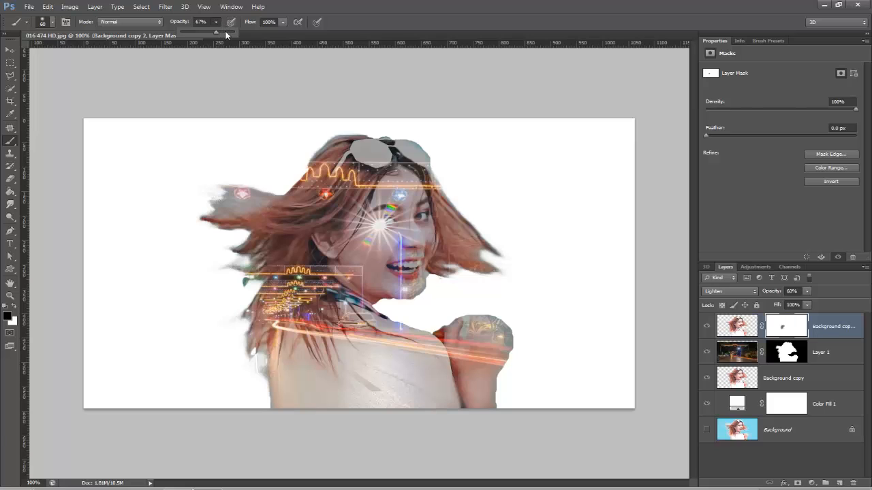
{"action": "mouse_move", "coordinate": [306, 302]}
{"action": "left_mouse_down"}
{"action": "mouse_move", "coordinate": [321, 311]}
{"action": "mouse_move", "coordinate": [339, 291]}
{"action": "mouse_move", "coordinate": [352, 315]}
{"action": "mouse_move", "coordinate": [330, 243]}
{"action": "mouse_move", "coordinate": [346, 181]}
{"action": "mouse_move", "coordinate": [320, 168]}
{"action": "mouse_move", "coordinate": [307, 181]}
{"action": "mouse_move", "coordinate": [320, 161]}
{"action": "mouse_move", "coordinate": [378, 159]}
{"action": "mouse_move", "coordinate": [338, 161]}
{"action": "mouse_move", "coordinate": [350, 150]}
{"action": "mouse_move", "coordinate": [422, 161]}
{"action": "mouse_move", "coordinate": [400, 143]}
{"action": "mouse_move", "coordinate": [329, 141]}
{"action": "mouse_move", "coordinate": [394, 146]}
{"action": "mouse_move", "coordinate": [385, 155]}
{"action": "mouse_move", "coordinate": [433, 170]}
{"action": "mouse_move", "coordinate": [383, 158]}
{"action": "mouse_move", "coordinate": [321, 165]}
{"action": "mouse_move", "coordinate": [267, 209]}
{"action": "mouse_move", "coordinate": [347, 196]}
{"action": "mouse_move", "coordinate": [299, 217]}
{"action": "mouse_move", "coordinate": [324, 206]}
{"action": "mouse_move", "coordinate": [296, 232]}
{"action": "mouse_move", "coordinate": [300, 225]}
{"action": "mouse_move", "coordinate": [229, 201]}
{"action": "mouse_move", "coordinate": [270, 204]}
{"action": "mouse_move", "coordinate": [220, 212]}
{"action": "mouse_move", "coordinate": [322, 225]}
{"action": "mouse_move", "coordinate": [262, 233]}
{"action": "mouse_move", "coordinate": [321, 247]}
{"action": "mouse_move", "coordinate": [221, 204]}
{"action": "mouse_move", "coordinate": [311, 239]}
{"action": "mouse_move", "coordinate": [291, 269]}
{"action": "mouse_move", "coordinate": [307, 289]}
{"action": "mouse_move", "coordinate": [263, 307]}
{"action": "mouse_move", "coordinate": [258, 334]}
{"action": "mouse_move", "coordinate": [322, 326]}
{"action": "mouse_move", "coordinate": [509, 353]}
{"action": "mouse_move", "coordinate": [347, 326]}
{"action": "mouse_move", "coordinate": [368, 328]}
{"action": "mouse_move", "coordinate": [350, 312]}
{"action": "mouse_move", "coordinate": [382, 335]}
{"action": "mouse_move", "coordinate": [326, 324]}
{"action": "mouse_move", "coordinate": [361, 344]}
{"action": "mouse_move", "coordinate": [290, 330]}
{"action": "mouse_move", "coordinate": [331, 344]}
{"action": "mouse_move", "coordinate": [280, 327]}
{"action": "mouse_move", "coordinate": [392, 357]}
{"action": "left_mouse_up"}
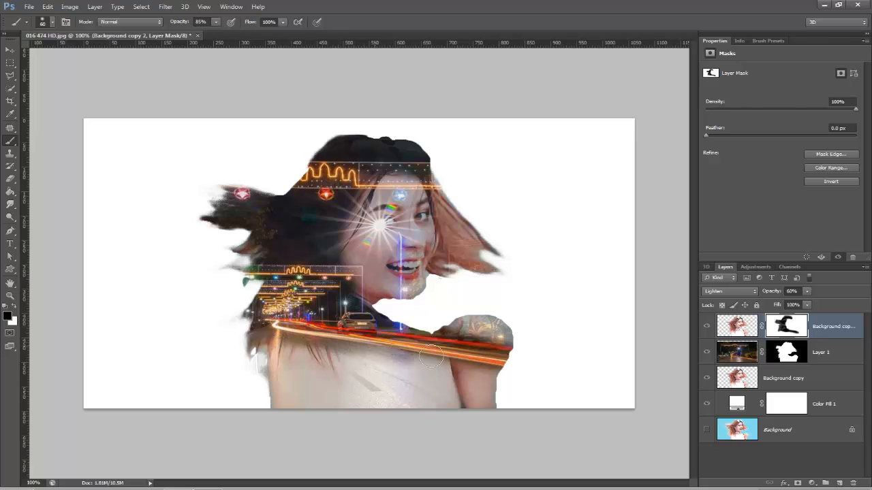
{"action": "left_click_drag", "start_coordinate": [528, 368], "coordinate": [382, 341]}
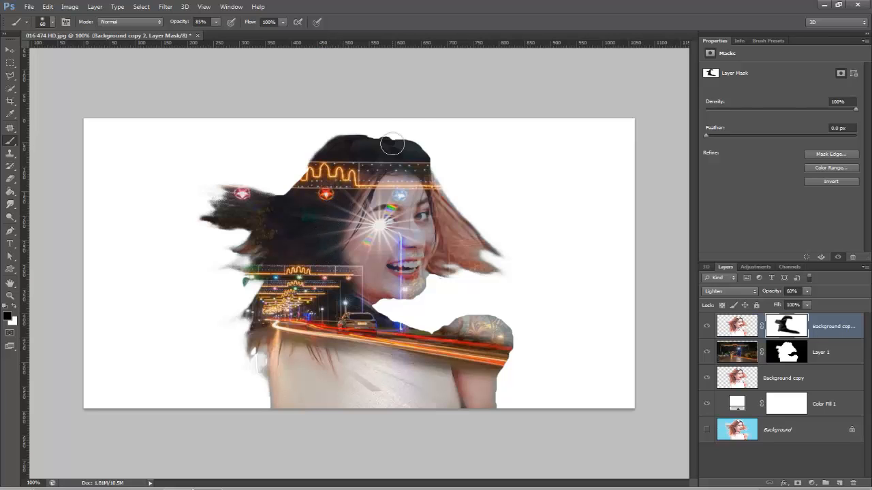
{"action": "mouse_move", "coordinate": [434, 183]}
{"action": "left_mouse_down"}
{"action": "mouse_move", "coordinate": [459, 258]}
{"action": "mouse_move", "coordinate": [457, 216]}
{"action": "mouse_move", "coordinate": [482, 267]}
{"action": "mouse_move", "coordinate": [450, 260]}
{"action": "mouse_move", "coordinate": [441, 267]}
{"action": "mouse_move", "coordinate": [473, 239]}
{"action": "mouse_move", "coordinate": [456, 273]}
{"action": "mouse_move", "coordinate": [439, 276]}
{"action": "mouse_move", "coordinate": [451, 267]}
{"action": "mouse_move", "coordinate": [453, 230]}
{"action": "mouse_move", "coordinate": [433, 145]}
{"action": "mouse_move", "coordinate": [459, 248]}
{"action": "mouse_move", "coordinate": [473, 268]}
{"action": "mouse_move", "coordinate": [495, 253]}
{"action": "mouse_move", "coordinate": [404, 140]}
{"action": "mouse_move", "coordinate": [349, 146]}
{"action": "mouse_move", "coordinate": [292, 187]}
{"action": "mouse_move", "coordinate": [259, 197]}
{"action": "mouse_move", "coordinate": [253, 189]}
{"action": "mouse_move", "coordinate": [334, 168]}
{"action": "mouse_move", "coordinate": [432, 175]}
{"action": "mouse_move", "coordinate": [359, 175]}
{"action": "mouse_move", "coordinate": [399, 170]}
{"action": "mouse_move", "coordinate": [391, 169]}
{"action": "mouse_move", "coordinate": [344, 176]}
{"action": "left_mouse_up"}
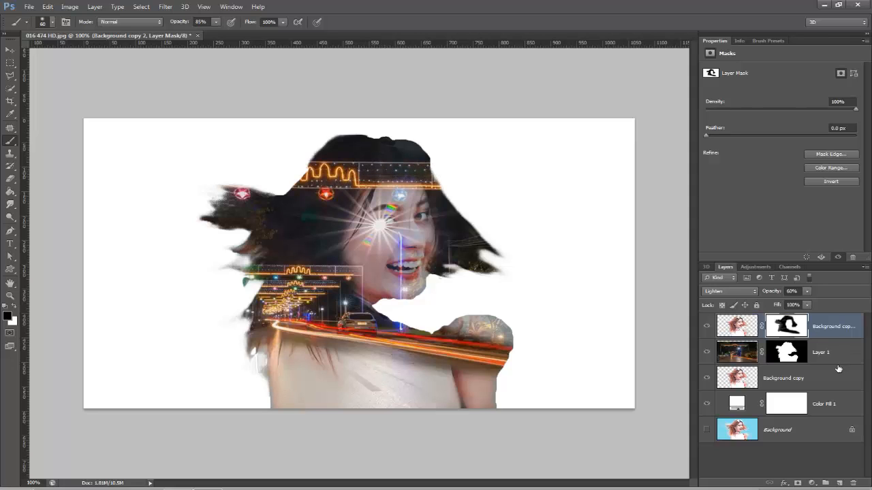
- Paint black on Layer 1's mask over the eyes, nose, mouth and chin with a 50 px brush at 85% opacity, undoing one stroke
{"action": "left_click", "coordinate": [785, 356]}
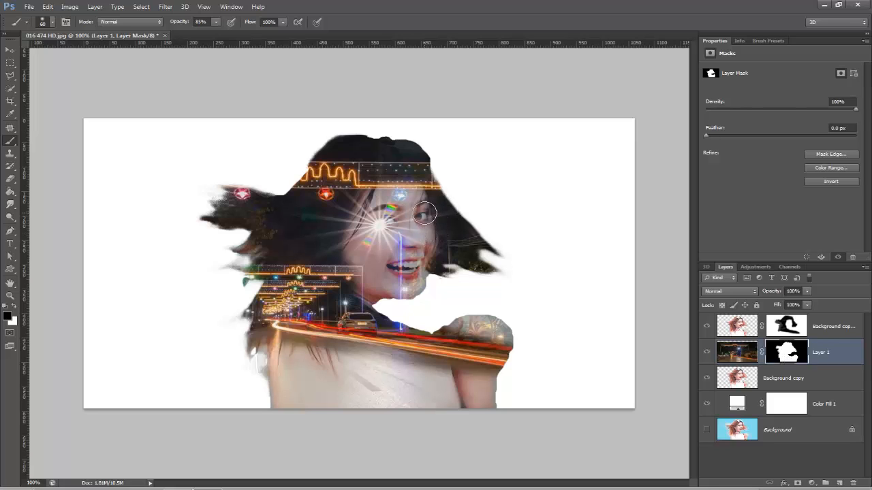
{"action": "key", "text": "bracketleft"}
{"action": "mouse_move", "coordinate": [417, 215]}
{"action": "left_mouse_down"}
{"action": "mouse_move", "coordinate": [424, 210]}
{"action": "mouse_move", "coordinate": [397, 209]}
{"action": "mouse_move", "coordinate": [391, 219]}
{"action": "mouse_move", "coordinate": [384, 213]}
{"action": "mouse_move", "coordinate": [415, 250]}
{"action": "mouse_move", "coordinate": [428, 219]}
{"action": "mouse_move", "coordinate": [417, 220]}
{"action": "mouse_move", "coordinate": [404, 266]}
{"action": "mouse_move", "coordinate": [419, 264]}
{"action": "mouse_move", "coordinate": [399, 269]}
{"action": "left_mouse_up"}
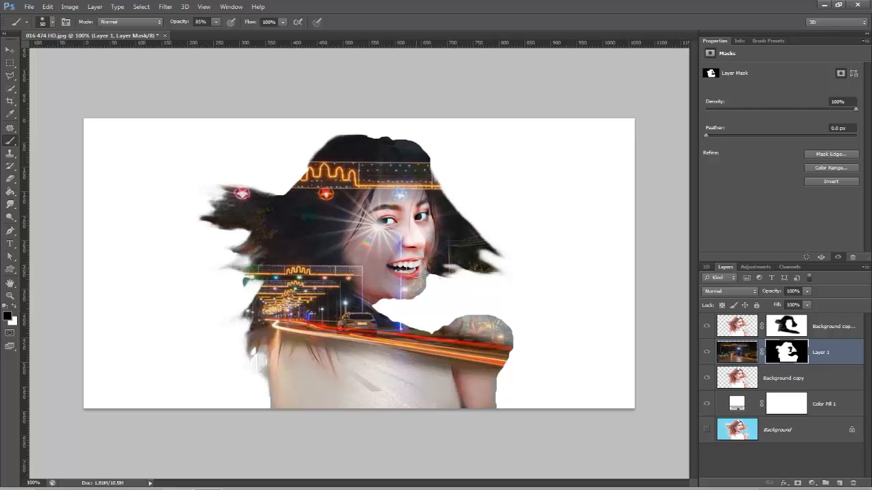
{"action": "mouse_move", "coordinate": [417, 259]}
{"action": "left_mouse_down"}
{"action": "mouse_move", "coordinate": [410, 284]}
{"action": "mouse_move", "coordinate": [388, 269]}
{"action": "mouse_move", "coordinate": [406, 250]}
{"action": "mouse_move", "coordinate": [405, 218]}
{"action": "mouse_move", "coordinate": [387, 209]}
{"action": "mouse_move", "coordinate": [408, 221]}
{"action": "mouse_move", "coordinate": [418, 192]}
{"action": "mouse_move", "coordinate": [395, 211]}
{"action": "mouse_move", "coordinate": [416, 189]}
{"action": "mouse_move", "coordinate": [376, 199]}
{"action": "left_mouse_up"}
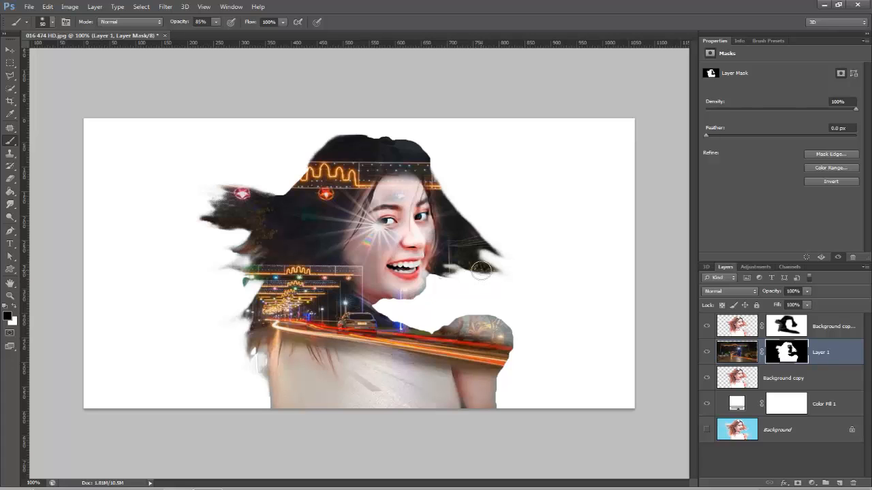
{"action": "key", "text": "ctrl+z"}
{"action": "mouse_move", "coordinate": [386, 203]}
{"action": "left_mouse_down"}
{"action": "mouse_move", "coordinate": [420, 199]}
{"action": "mouse_move", "coordinate": [412, 227]}
{"action": "mouse_move", "coordinate": [422, 252]}
{"action": "mouse_move", "coordinate": [427, 236]}
{"action": "mouse_move", "coordinate": [406, 289]}
{"action": "mouse_move", "coordinate": [420, 272]}
{"action": "mouse_move", "coordinate": [444, 284]}
{"action": "mouse_move", "coordinate": [403, 275]}
{"action": "mouse_move", "coordinate": [416, 350]}
{"action": "mouse_move", "coordinate": [351, 342]}
{"action": "left_mouse_up"}
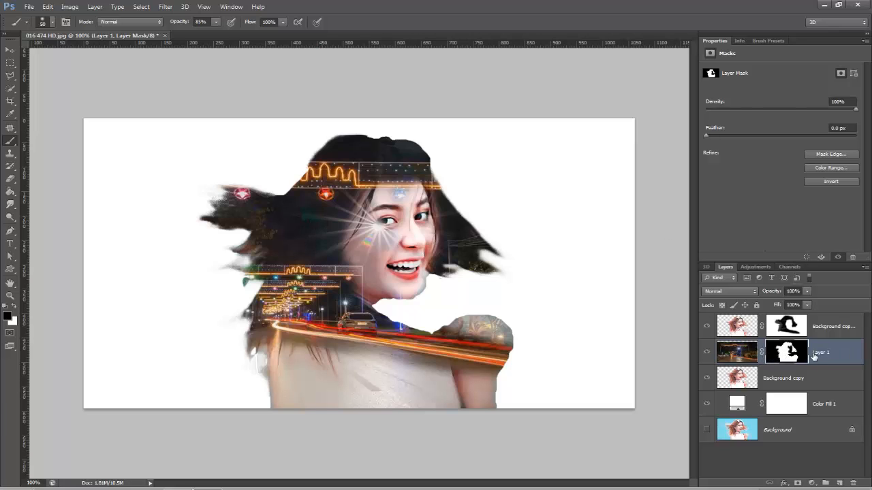
- Change the Color Fill 1 background colour to light green 99ff99
{"action": "double_click", "coordinate": [738, 404]}
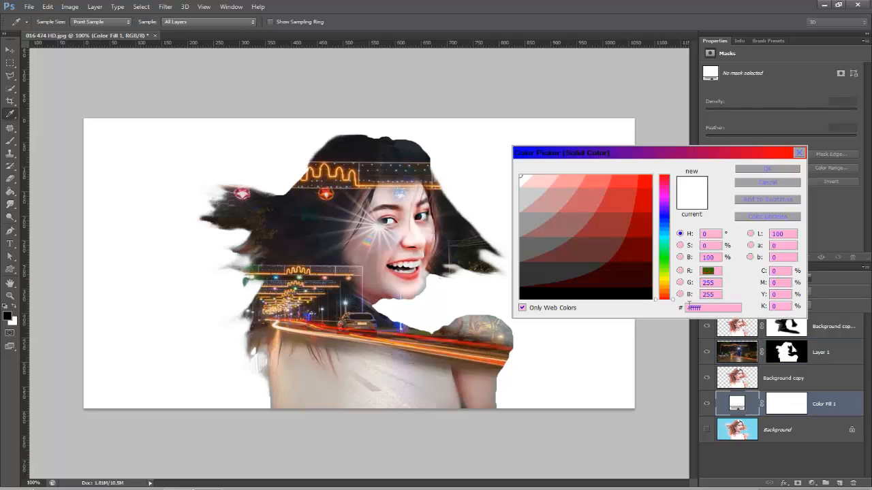
{"action": "left_click", "coordinate": [665, 257]}
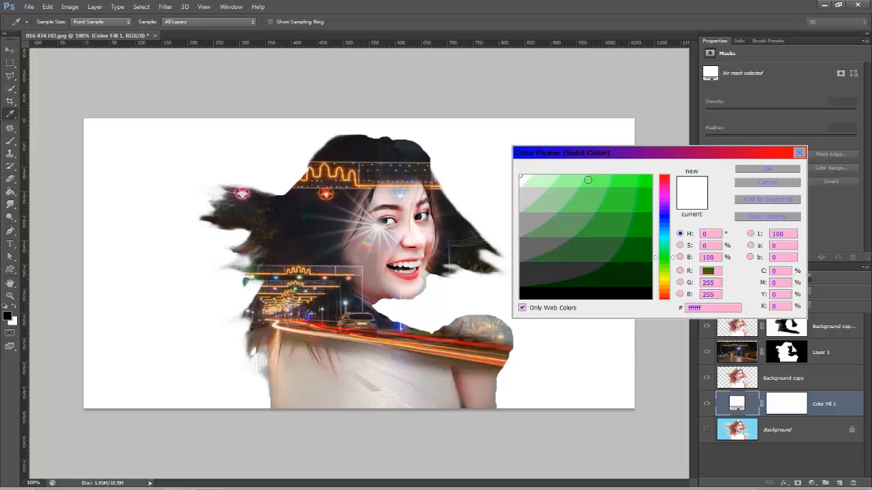
{"action": "left_click", "coordinate": [590, 182]}
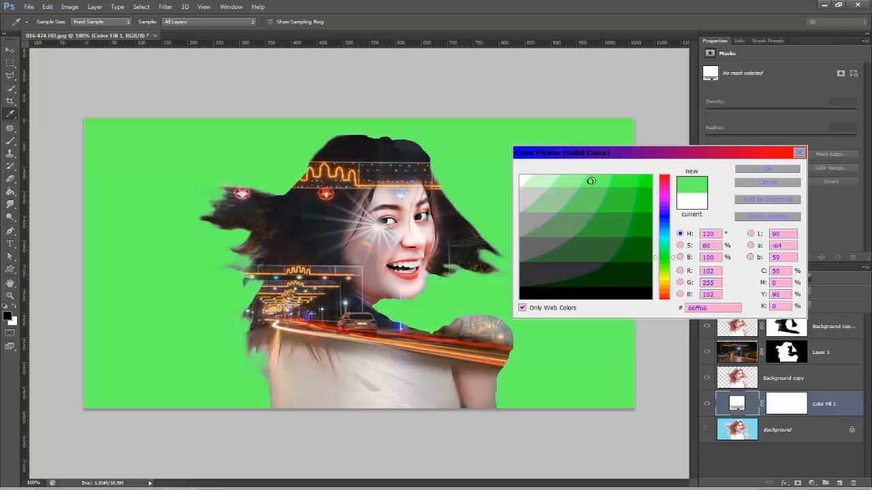
{"action": "left_click", "coordinate": [568, 180]}
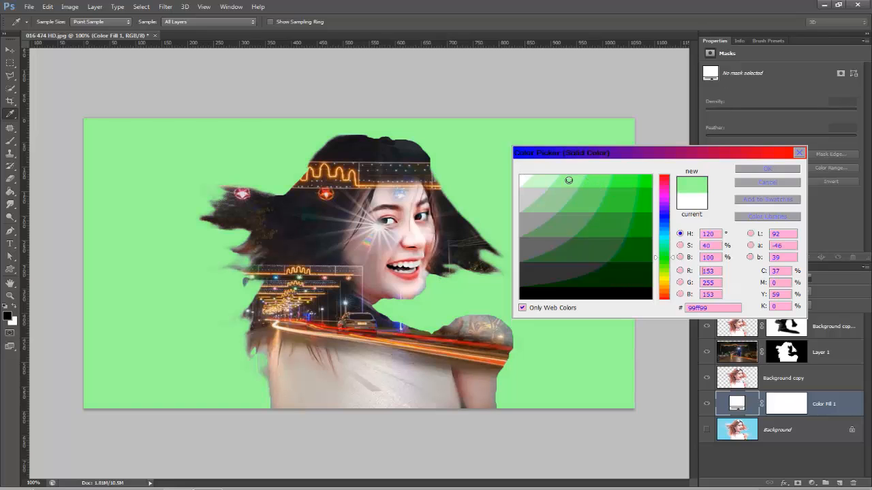
{"action": "key", "text": "b"}
{"action": "left_click", "coordinate": [766, 169]}
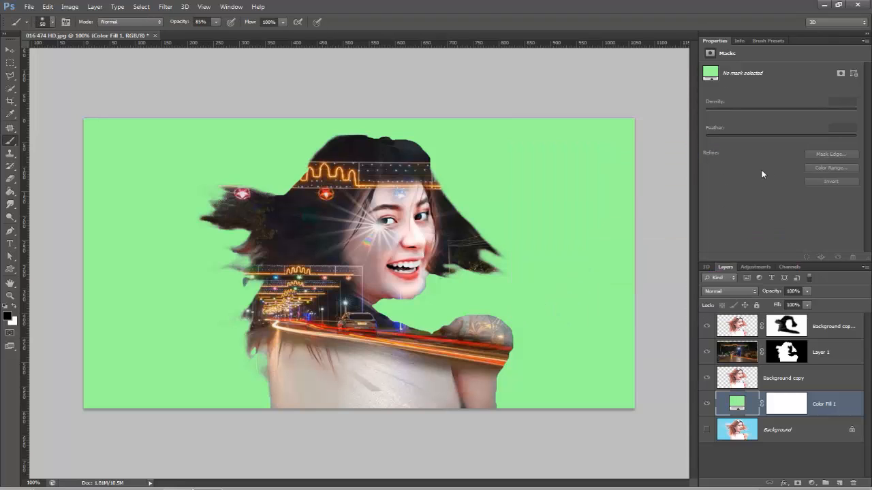
- Duplicate Layer 1 together with its layer mask and make the copy's mask active
{"action": "left_click", "coordinate": [742, 357]}
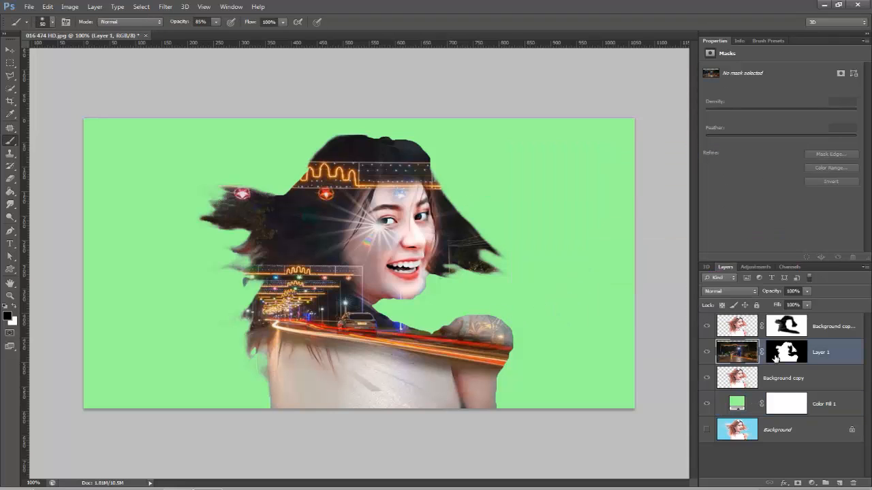
{"action": "left_click", "coordinate": [801, 359]}
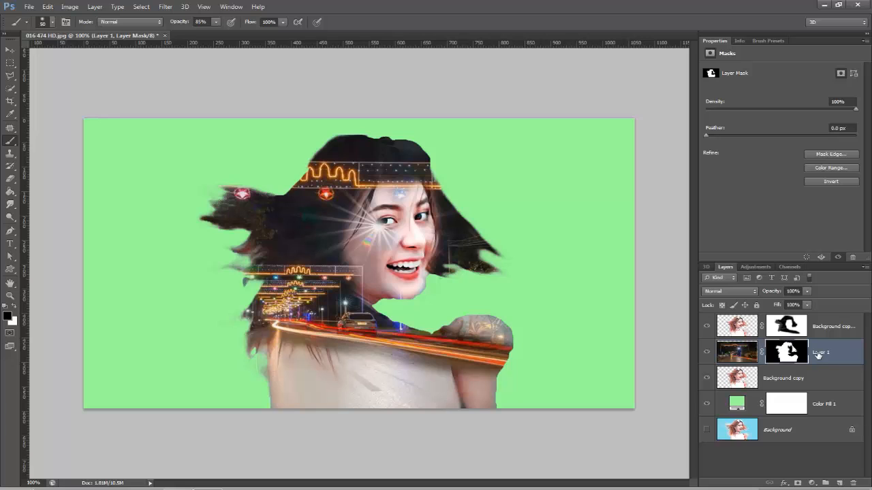
{"action": "left_click_drag", "start_coordinate": [827, 354], "coordinate": [842, 483]}
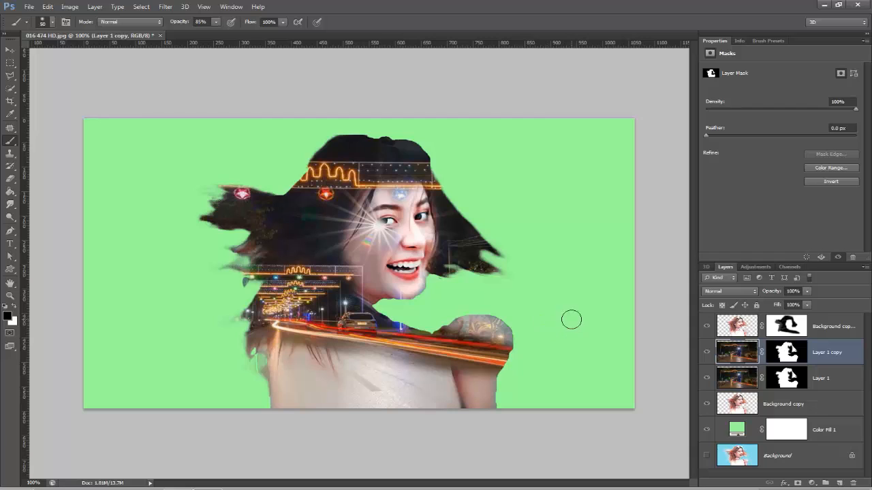
{"action": "left_click", "coordinate": [784, 362]}
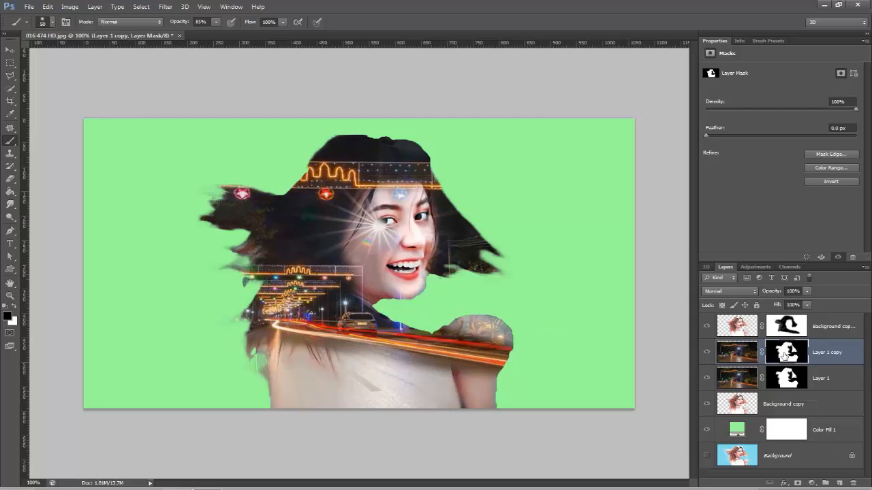
- Add a Stroke layer style to Background copy with a size of 1 px and Outside position
{"action": "left_click", "coordinate": [738, 407]}
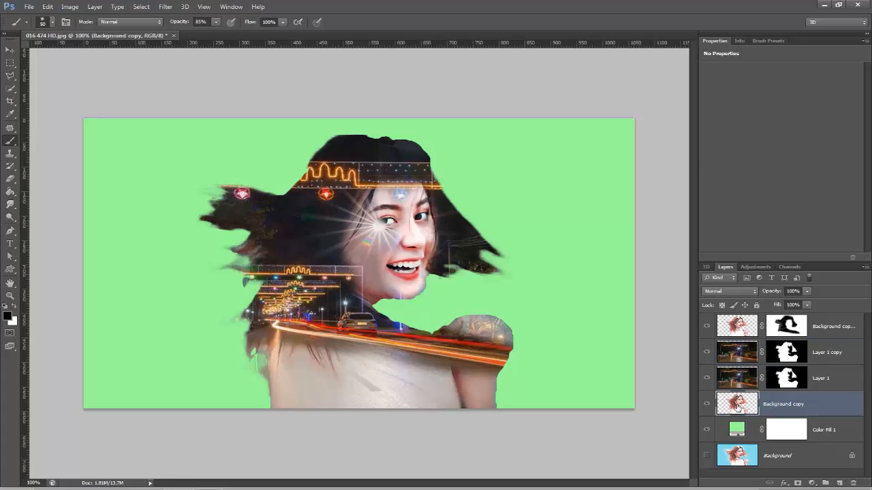
{"action": "double_click", "coordinate": [737, 407]}
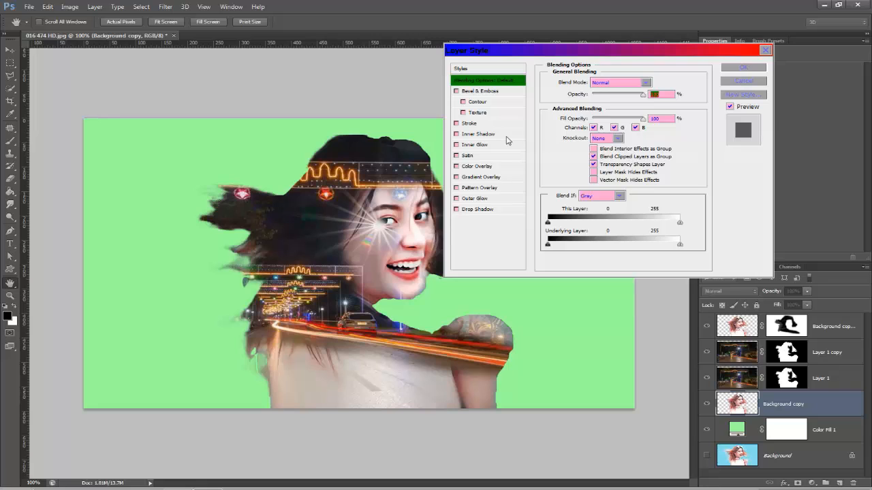
{"action": "left_click", "coordinate": [457, 123]}
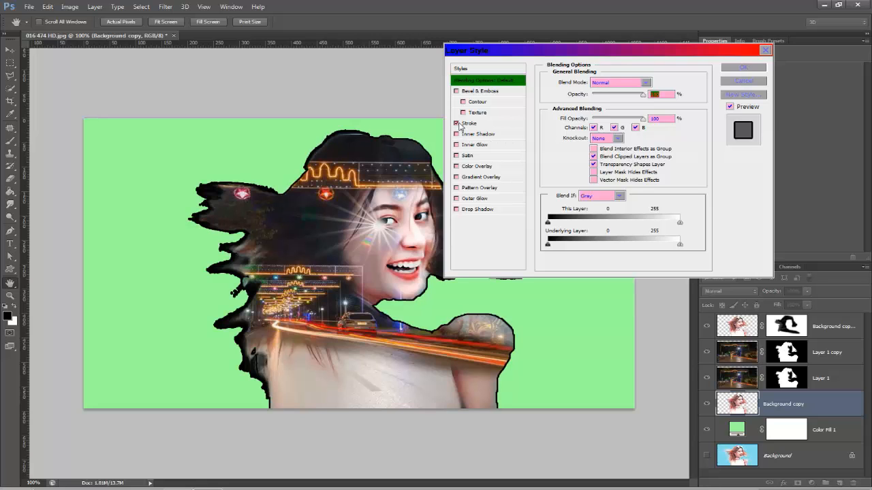
{"action": "left_click", "coordinate": [468, 124]}
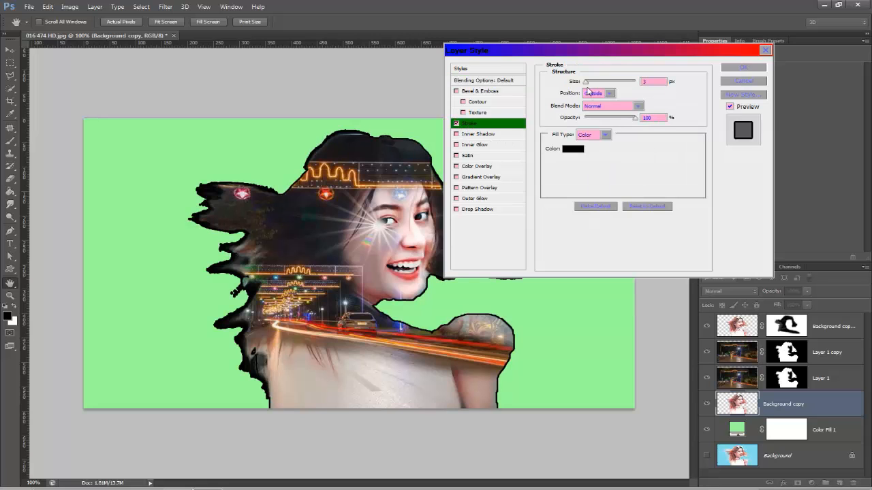
{"action": "mouse_move", "coordinate": [586, 84]}
{"action": "left_mouse_down"}
{"action": "mouse_move", "coordinate": [603, 85]}
{"action": "mouse_move", "coordinate": [583, 85]}
{"action": "left_mouse_up"}
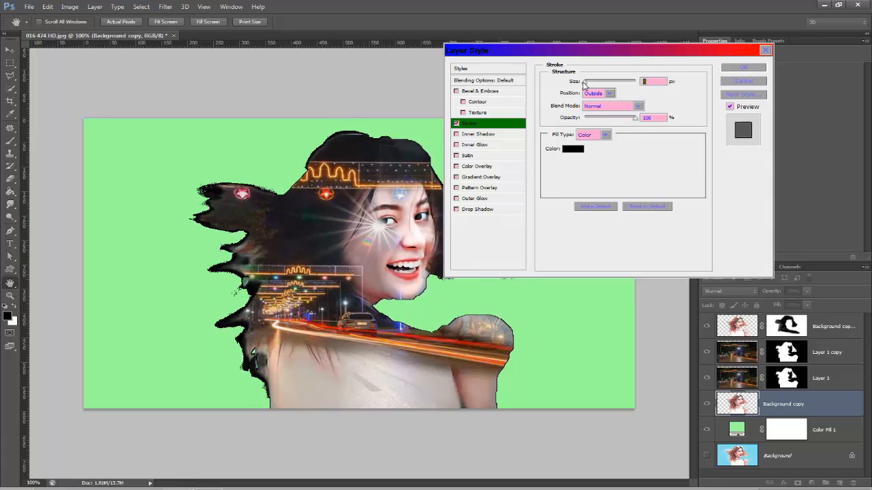
- Set Background copy's Stroke colour to bright green 33ff00, keep its size at 1 px, and apply the layer style
{"action": "left_click", "coordinate": [584, 149]}
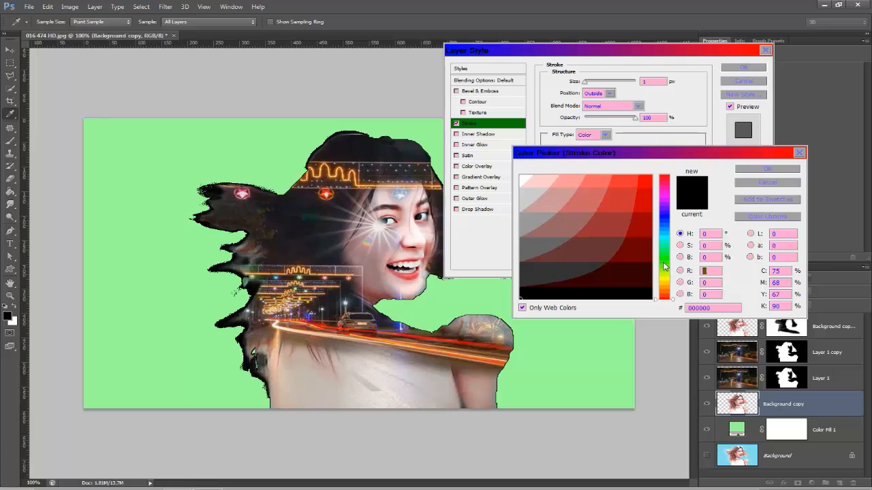
{"action": "left_click", "coordinate": [621, 198]}
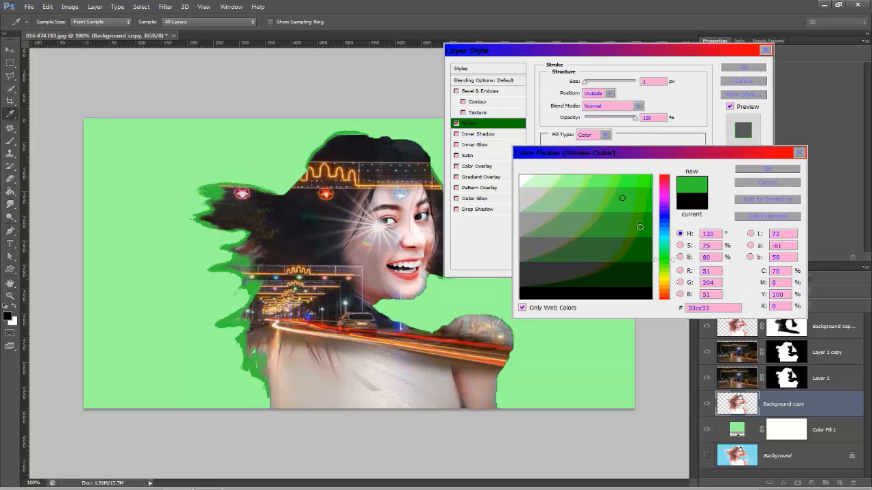
{"action": "left_click", "coordinate": [635, 180]}
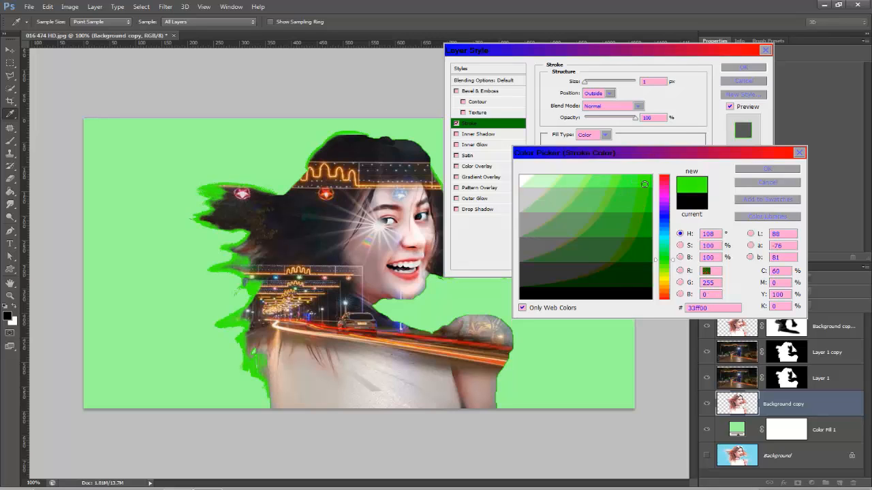
{"action": "left_click", "coordinate": [783, 169]}
{"action": "mouse_move", "coordinate": [590, 85]}
{"action": "left_mouse_down"}
{"action": "mouse_move", "coordinate": [602, 82]}
{"action": "mouse_move", "coordinate": [585, 83]}
{"action": "left_mouse_up"}
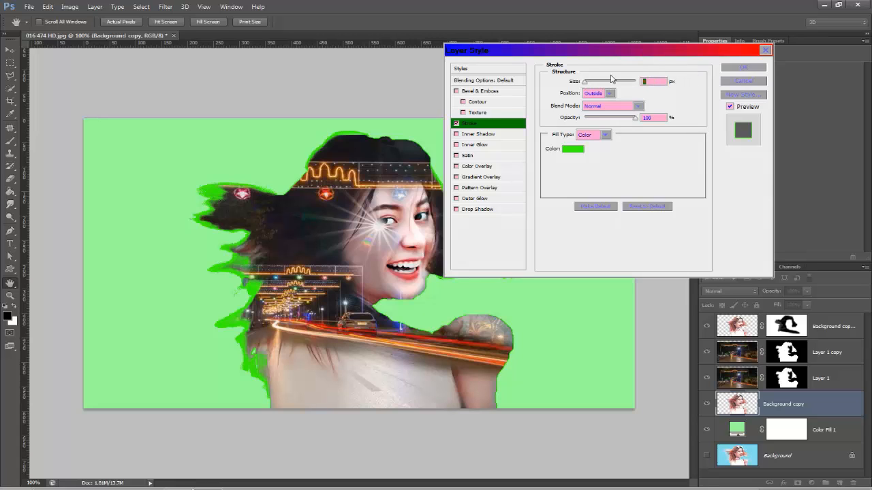
{"action": "left_click", "coordinate": [747, 68]}
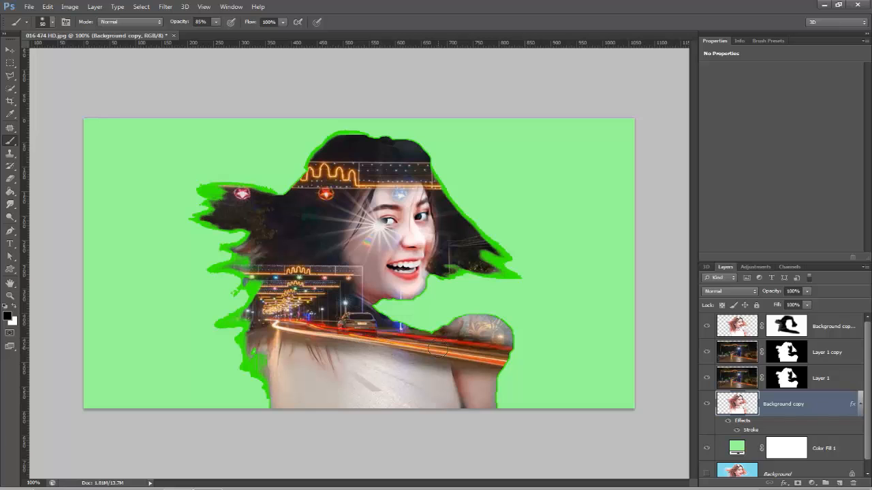
- Delete Layer 1 copy's mask without applying it and give the layer a new black mask that hides everything
{"action": "left_click_drag", "start_coordinate": [789, 350], "coordinate": [854, 485]}
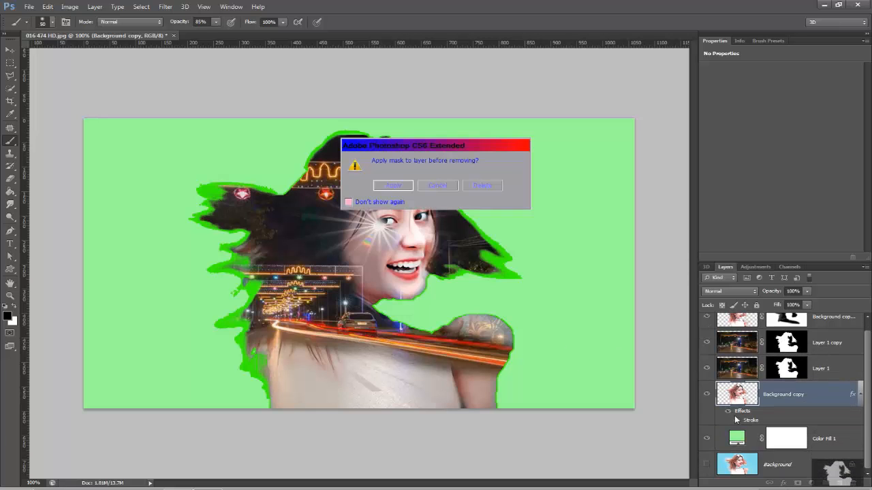
{"action": "left_click", "coordinate": [482, 186]}
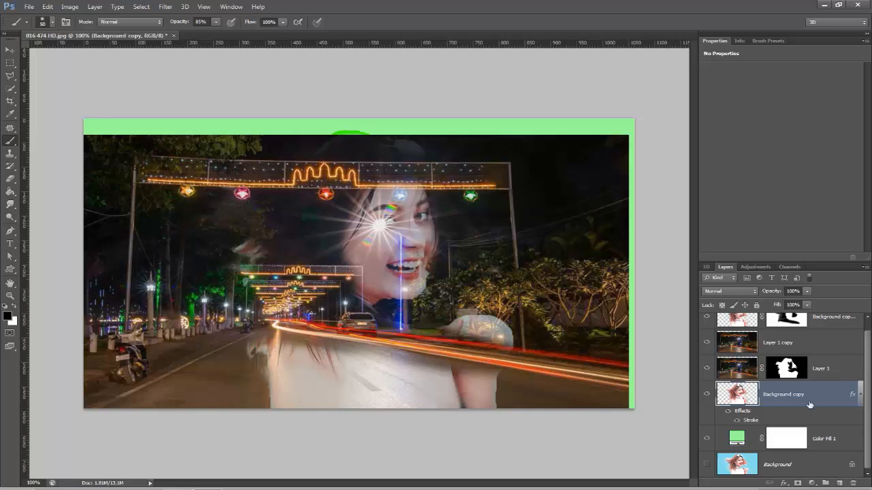
{"action": "left_click", "coordinate": [787, 350]}
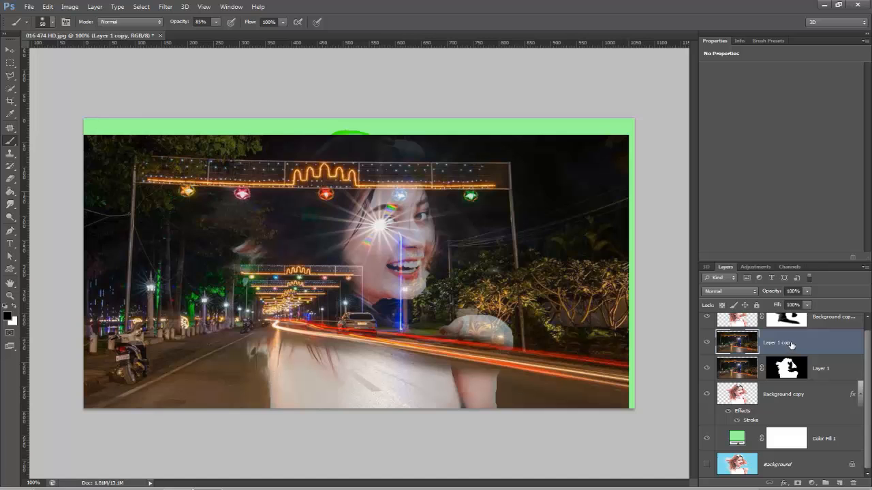
{"action": "left_click", "coordinate": [798, 484], "text": "alt"}
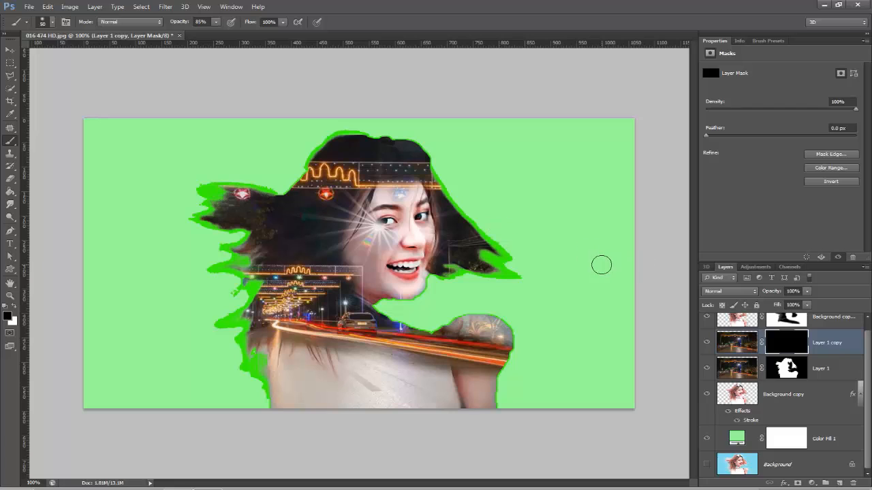
- Paint white on Layer 1 copy's mask with the 50 px brush at 85% opacity, revealing the light arch, lanterns and road beyond the hair and back
{"action": "key", "text": "x"}
{"action": "mouse_move", "coordinate": [310, 178]}
{"action": "left_mouse_down"}
{"action": "mouse_move", "coordinate": [298, 175]}
{"action": "mouse_move", "coordinate": [302, 185]}
{"action": "mouse_move", "coordinate": [315, 168]}
{"action": "mouse_move", "coordinate": [306, 167]}
{"action": "mouse_move", "coordinate": [294, 180]}
{"action": "mouse_move", "coordinate": [267, 183]}
{"action": "mouse_move", "coordinate": [298, 186]}
{"action": "mouse_move", "coordinate": [290, 170]}
{"action": "mouse_move", "coordinate": [442, 185]}
{"action": "mouse_move", "coordinate": [422, 173]}
{"action": "mouse_move", "coordinate": [430, 171]}
{"action": "mouse_move", "coordinate": [364, 169]}
{"action": "mouse_move", "coordinate": [269, 194]}
{"action": "mouse_move", "coordinate": [256, 186]}
{"action": "mouse_move", "coordinate": [176, 185]}
{"action": "mouse_move", "coordinate": [242, 192]}
{"action": "mouse_move", "coordinate": [204, 194]}
{"action": "mouse_move", "coordinate": [180, 191]}
{"action": "mouse_move", "coordinate": [295, 179]}
{"action": "left_mouse_up"}
{"action": "mouse_move", "coordinate": [207, 194]}
{"action": "left_mouse_down"}
{"action": "mouse_move", "coordinate": [161, 192]}
{"action": "mouse_move", "coordinate": [210, 201]}
{"action": "mouse_move", "coordinate": [215, 223]}
{"action": "mouse_move", "coordinate": [267, 230]}
{"action": "mouse_move", "coordinate": [232, 252]}
{"action": "mouse_move", "coordinate": [333, 201]}
{"action": "mouse_move", "coordinate": [313, 223]}
{"action": "mouse_move", "coordinate": [238, 246]}
{"action": "mouse_move", "coordinate": [315, 239]}
{"action": "mouse_move", "coordinate": [257, 273]}
{"action": "mouse_move", "coordinate": [244, 267]}
{"action": "mouse_move", "coordinate": [256, 267]}
{"action": "mouse_move", "coordinate": [259, 287]}
{"action": "mouse_move", "coordinate": [243, 270]}
{"action": "mouse_move", "coordinate": [255, 269]}
{"action": "mouse_move", "coordinate": [240, 267]}
{"action": "mouse_move", "coordinate": [263, 266]}
{"action": "mouse_move", "coordinate": [251, 248]}
{"action": "mouse_move", "coordinate": [254, 318]}
{"action": "mouse_move", "coordinate": [267, 295]}
{"action": "mouse_move", "coordinate": [250, 314]}
{"action": "mouse_move", "coordinate": [216, 326]}
{"action": "mouse_move", "coordinate": [269, 322]}
{"action": "mouse_move", "coordinate": [216, 326]}
{"action": "mouse_move", "coordinate": [245, 344]}
{"action": "mouse_move", "coordinate": [242, 353]}
{"action": "mouse_move", "coordinate": [244, 338]}
{"action": "mouse_move", "coordinate": [258, 352]}
{"action": "mouse_move", "coordinate": [263, 342]}
{"action": "mouse_move", "coordinate": [251, 365]}
{"action": "mouse_move", "coordinate": [267, 398]}
{"action": "mouse_move", "coordinate": [246, 358]}
{"action": "mouse_move", "coordinate": [262, 348]}
{"action": "mouse_move", "coordinate": [263, 395]}
{"action": "mouse_move", "coordinate": [272, 344]}
{"action": "mouse_move", "coordinate": [261, 394]}
{"action": "mouse_move", "coordinate": [247, 392]}
{"action": "mouse_move", "coordinate": [247, 370]}
{"action": "mouse_move", "coordinate": [240, 401]}
{"action": "mouse_move", "coordinate": [217, 374]}
{"action": "mouse_move", "coordinate": [232, 339]}
{"action": "mouse_move", "coordinate": [251, 330]}
{"action": "mouse_move", "coordinate": [217, 358]}
{"action": "mouse_move", "coordinate": [204, 391]}
{"action": "mouse_move", "coordinate": [217, 381]}
{"action": "mouse_move", "coordinate": [204, 402]}
{"action": "mouse_move", "coordinate": [228, 400]}
{"action": "left_mouse_up"}
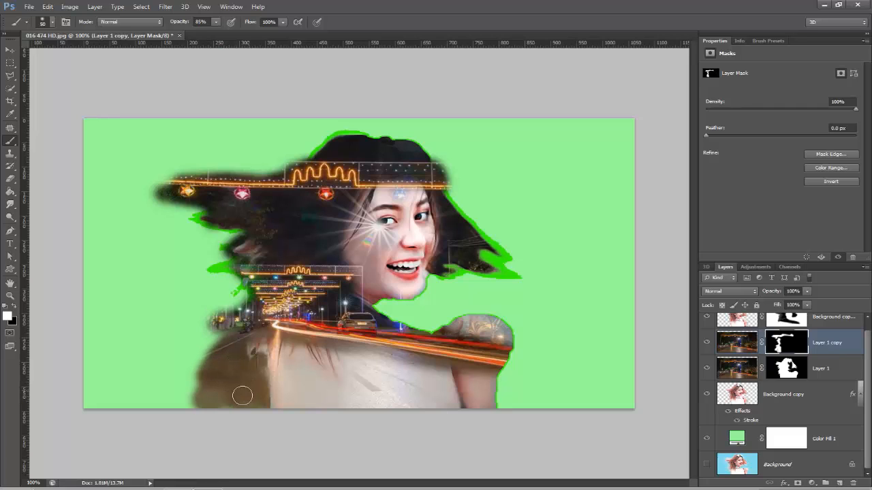
{"action": "mouse_move", "coordinate": [228, 347]}
{"action": "left_mouse_down"}
{"action": "mouse_move", "coordinate": [142, 393]}
{"action": "mouse_move", "coordinate": [241, 355]}
{"action": "mouse_move", "coordinate": [154, 395]}
{"action": "mouse_move", "coordinate": [200, 382]}
{"action": "mouse_move", "coordinate": [163, 402]}
{"action": "mouse_move", "coordinate": [267, 404]}
{"action": "mouse_move", "coordinate": [102, 406]}
{"action": "left_mouse_up"}
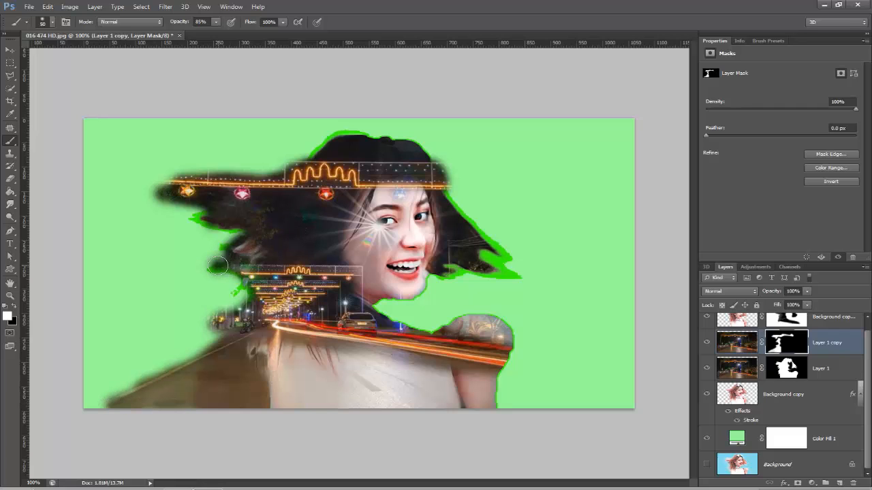
{"action": "left_click_drag", "start_coordinate": [231, 255], "coordinate": [285, 225]}
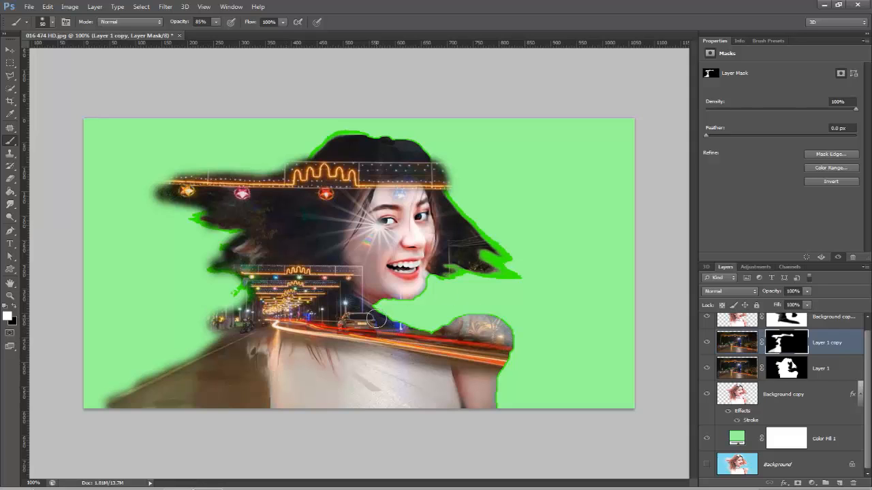
- Paint white on Layer 1 copy's mask along the neck, shoulder, outer arm and the hair beside the face using the 50 px brush
{"action": "mouse_move", "coordinate": [375, 320]}
{"action": "left_mouse_down"}
{"action": "mouse_move", "coordinate": [366, 310]}
{"action": "mouse_move", "coordinate": [384, 330]}
{"action": "mouse_move", "coordinate": [406, 333]}
{"action": "left_mouse_up"}
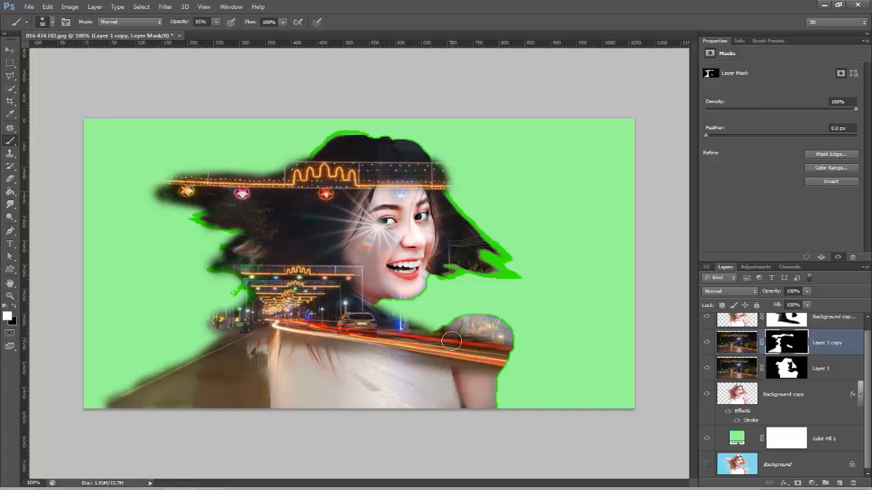
{"action": "left_click_drag", "start_coordinate": [456, 324], "coordinate": [461, 330]}
{"action": "left_click_drag", "start_coordinate": [504, 347], "coordinate": [487, 406]}
{"action": "mouse_move", "coordinate": [452, 236]}
{"action": "left_mouse_down"}
{"action": "mouse_move", "coordinate": [450, 258]}
{"action": "mouse_move", "coordinate": [463, 242]}
{"action": "mouse_move", "coordinate": [455, 232]}
{"action": "mouse_move", "coordinate": [484, 250]}
{"action": "mouse_move", "coordinate": [494, 273]}
{"action": "mouse_move", "coordinate": [457, 267]}
{"action": "mouse_move", "coordinate": [446, 271]}
{"action": "mouse_move", "coordinate": [463, 278]}
{"action": "mouse_move", "coordinate": [448, 274]}
{"action": "left_mouse_up"}
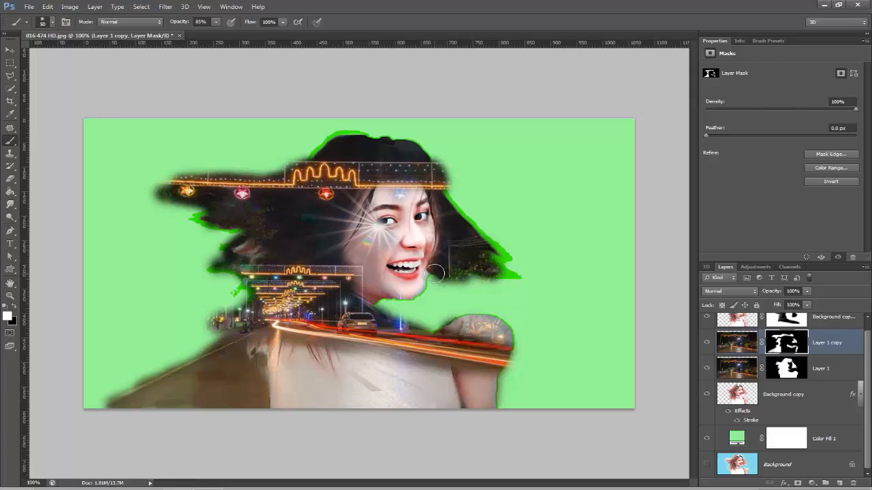
{"action": "left_click_drag", "start_coordinate": [436, 274], "coordinate": [469, 271]}
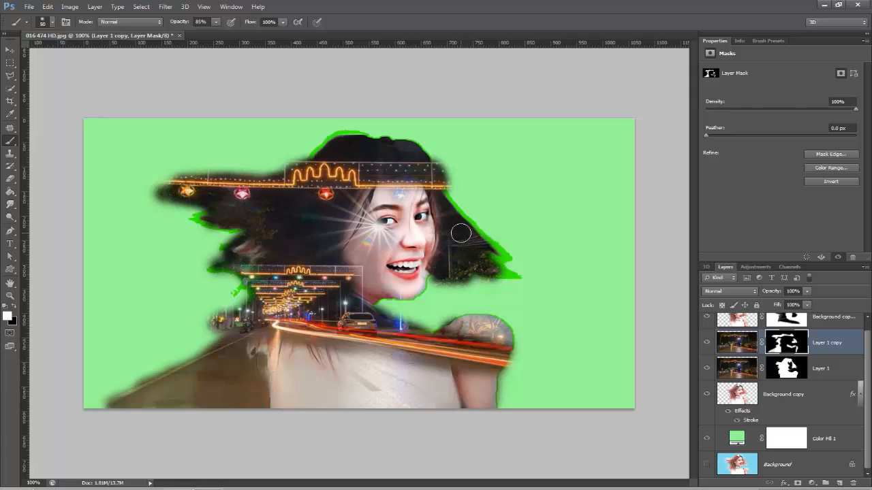
{"action": "mouse_move", "coordinate": [442, 204]}
{"action": "left_mouse_down"}
{"action": "mouse_move", "coordinate": [499, 277]}
{"action": "mouse_move", "coordinate": [492, 266]}
{"action": "mouse_move", "coordinate": [514, 279]}
{"action": "mouse_move", "coordinate": [437, 197]}
{"action": "left_mouse_up"}
- Paint white on Layer 1 copy's mask along the crown with a 30 px brush, and undo a stray stroke at the road's edge
{"action": "key", "text": "bracketleft"}
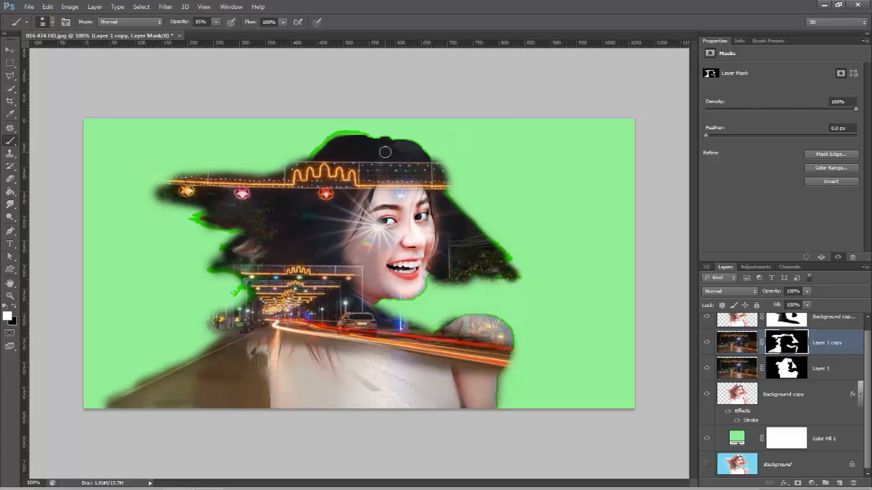
{"action": "mouse_move", "coordinate": [372, 141]}
{"action": "left_mouse_down"}
{"action": "mouse_move", "coordinate": [401, 146]}
{"action": "mouse_move", "coordinate": [353, 138]}
{"action": "mouse_move", "coordinate": [325, 148]}
{"action": "mouse_move", "coordinate": [379, 139]}
{"action": "mouse_move", "coordinate": [438, 162]}
{"action": "left_mouse_up"}
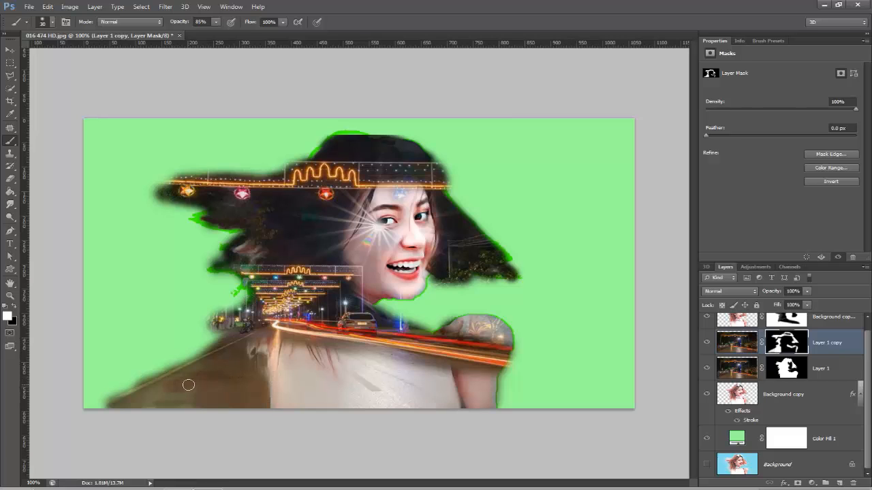
{"action": "mouse_move", "coordinate": [192, 378]}
{"action": "left_mouse_down"}
{"action": "mouse_move", "coordinate": [174, 364]}
{"action": "mouse_move", "coordinate": [210, 374]}
{"action": "left_mouse_up"}
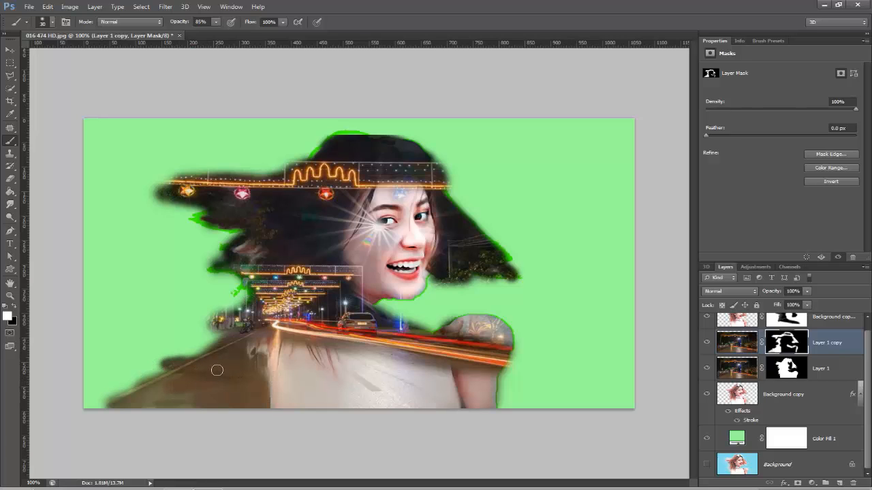
{"action": "key", "text": "ctrl+z"}
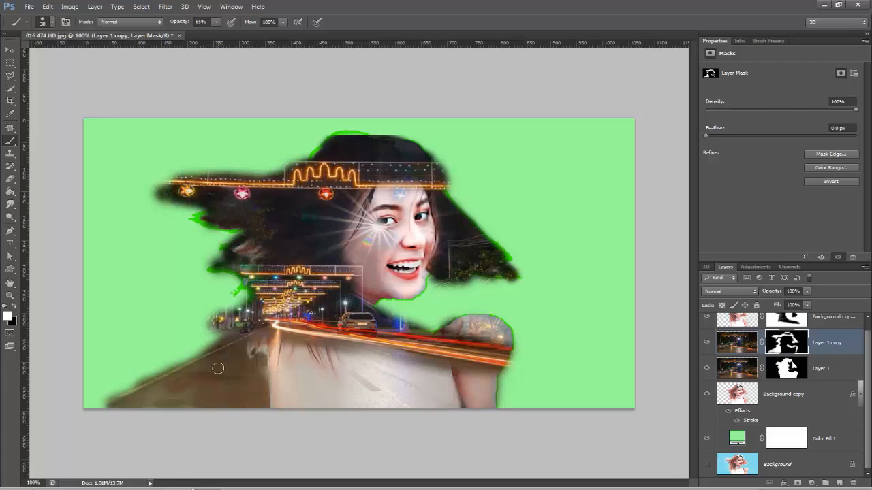
- Extend the revealed road to the canvas corner by painting white on Layer 1 copy's mask with a 40 px brush at 100% opacity
{"action": "left_click", "coordinate": [217, 22]}
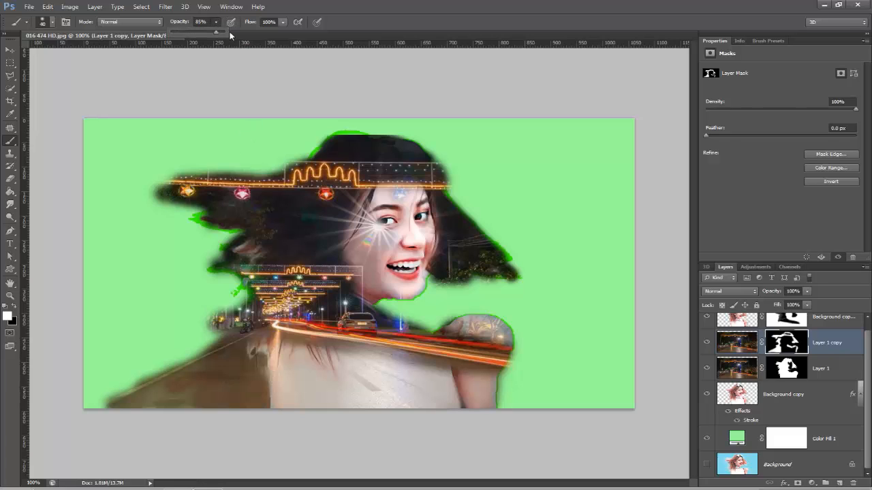
{"action": "left_click_drag", "start_coordinate": [143, 405], "coordinate": [190, 398]}
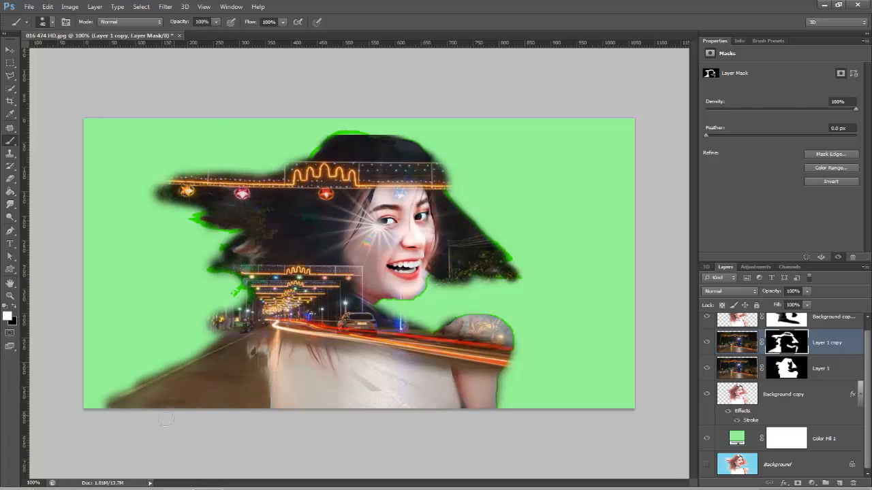
{"action": "mouse_move", "coordinate": [131, 411]}
{"action": "left_mouse_down"}
{"action": "mouse_move", "coordinate": [206, 368]}
{"action": "mouse_move", "coordinate": [87, 409]}
{"action": "left_mouse_up"}
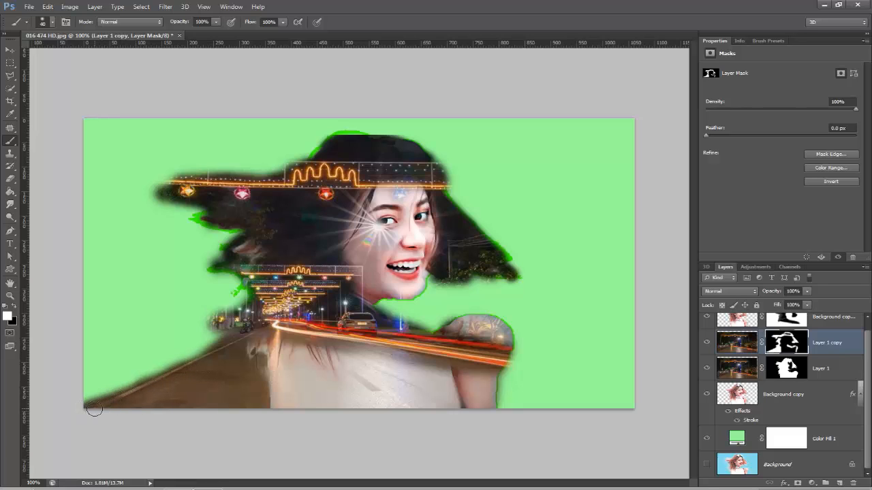
{"action": "mouse_move", "coordinate": [201, 363]}
{"action": "left_mouse_down"}
{"action": "mouse_move", "coordinate": [101, 398]}
{"action": "mouse_move", "coordinate": [248, 365]}
{"action": "mouse_move", "coordinate": [254, 354]}
{"action": "mouse_move", "coordinate": [260, 363]}
{"action": "left_mouse_up"}
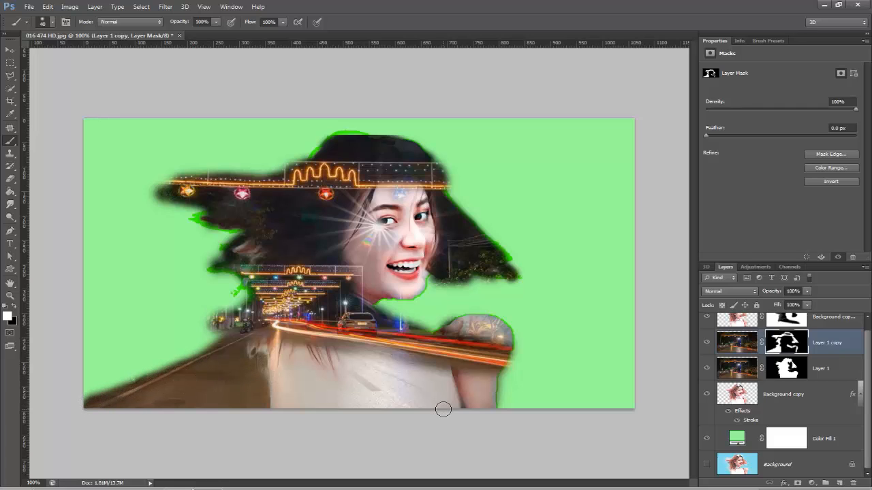